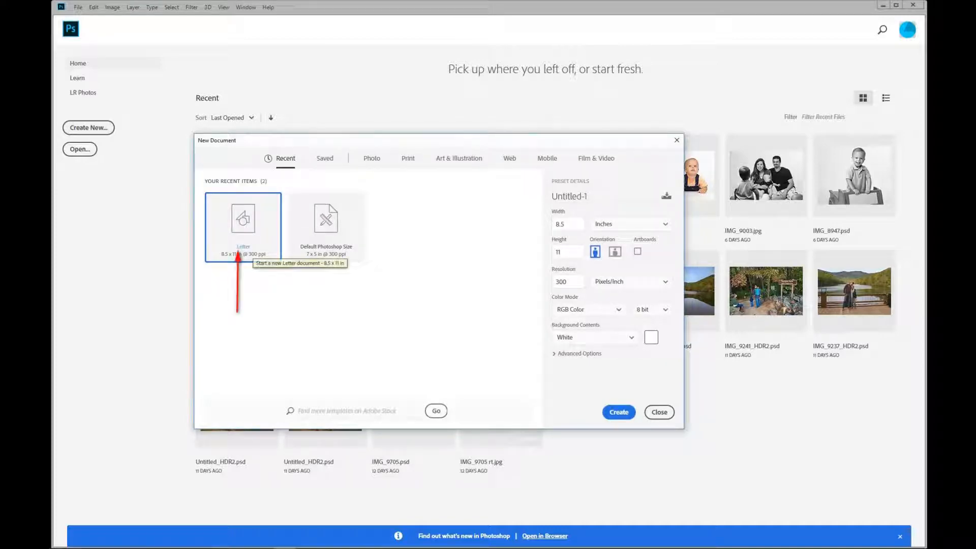
Create a Letter document, 8.5 x 11 in at 300 ppi, and draw a rectangular frame in the upper left of the page.
double_click(253, 250)
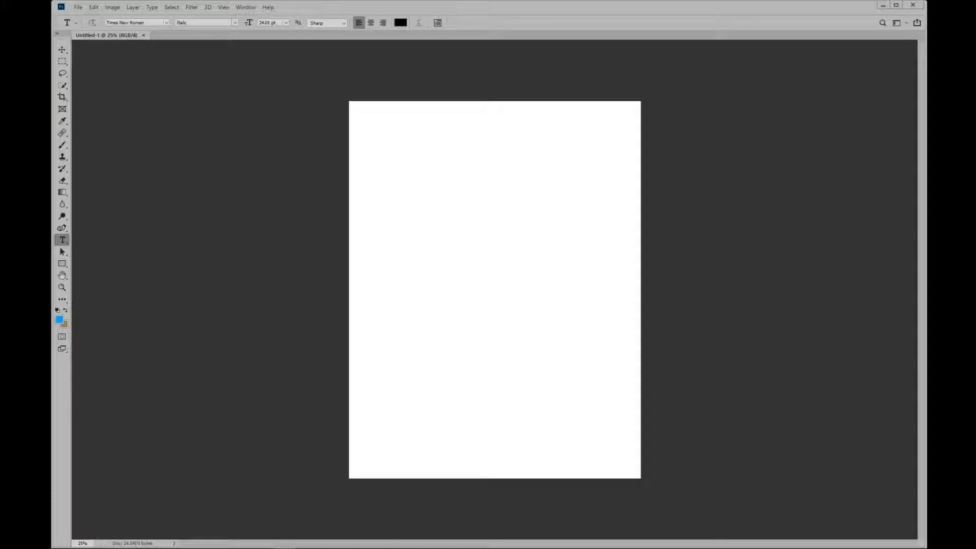
key("k")
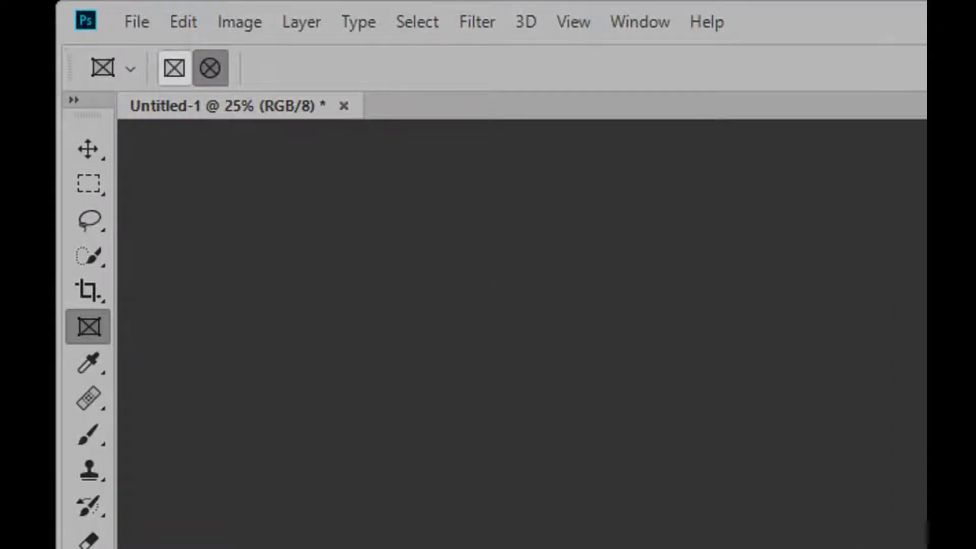
left_click(174, 68)
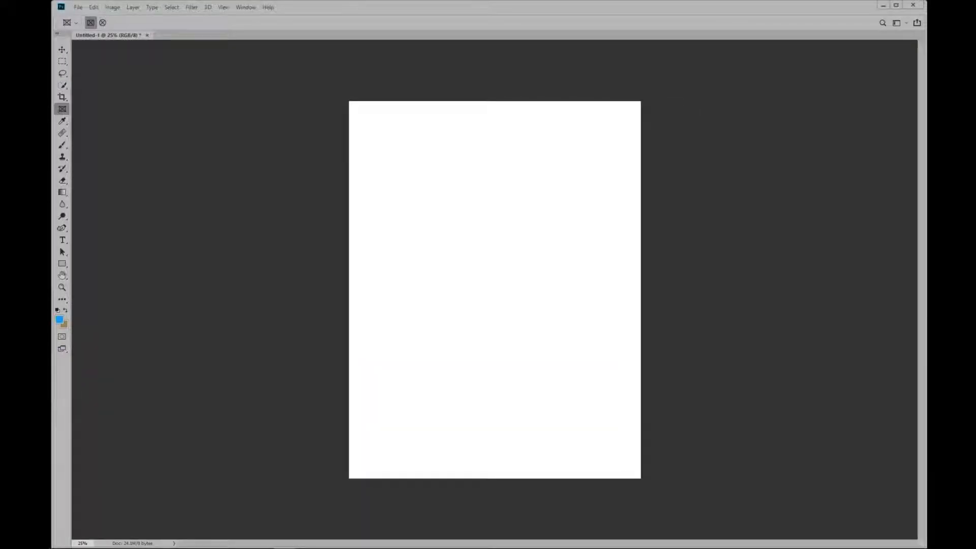
left_click_drag(372, 132, 537, 241)
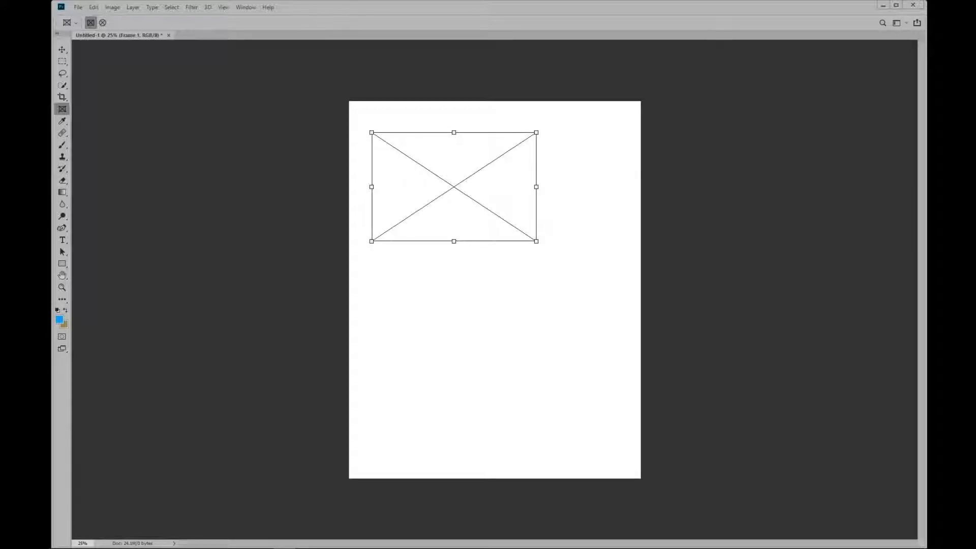
Duplicate the rectangular frame directly below the original and draw a wide rectangular frame along the bottom of the page.
left_click_drag(371, 265, 523, 373)
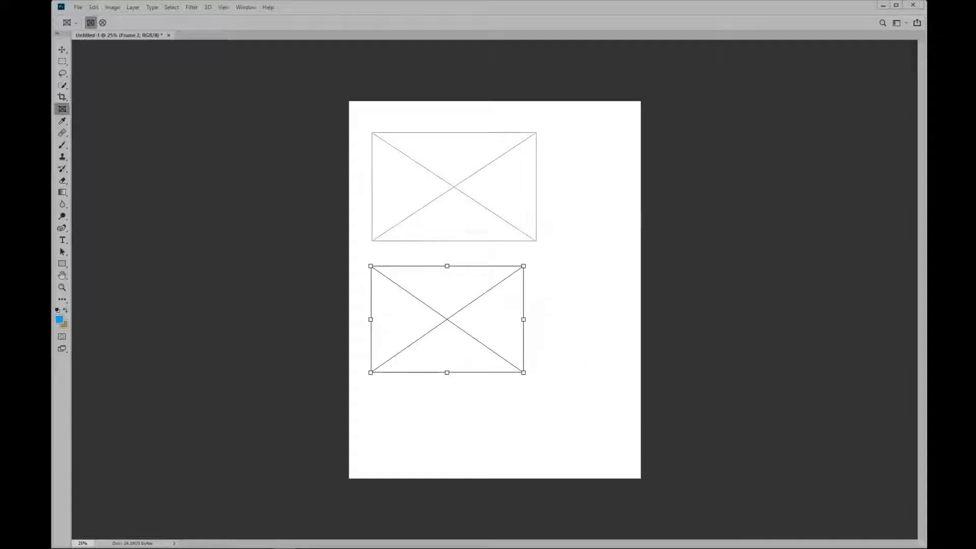
key("ctrl+z")
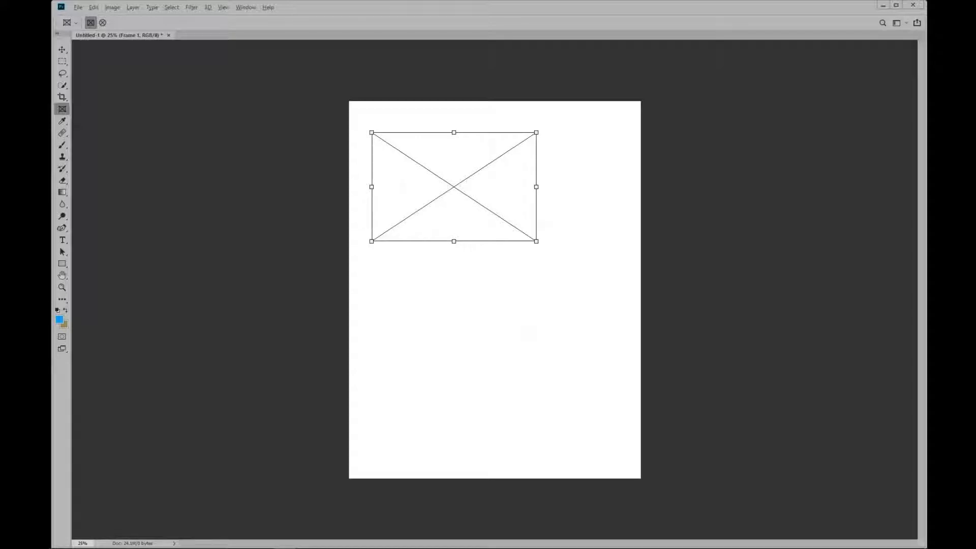
left_click_drag(456, 168, 456, 301)
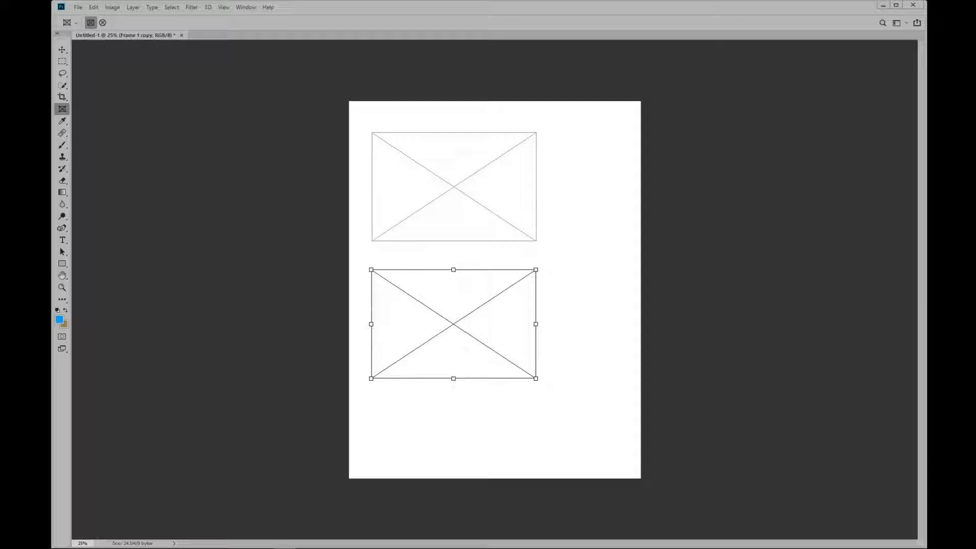
left_click_drag(370, 396, 614, 469)
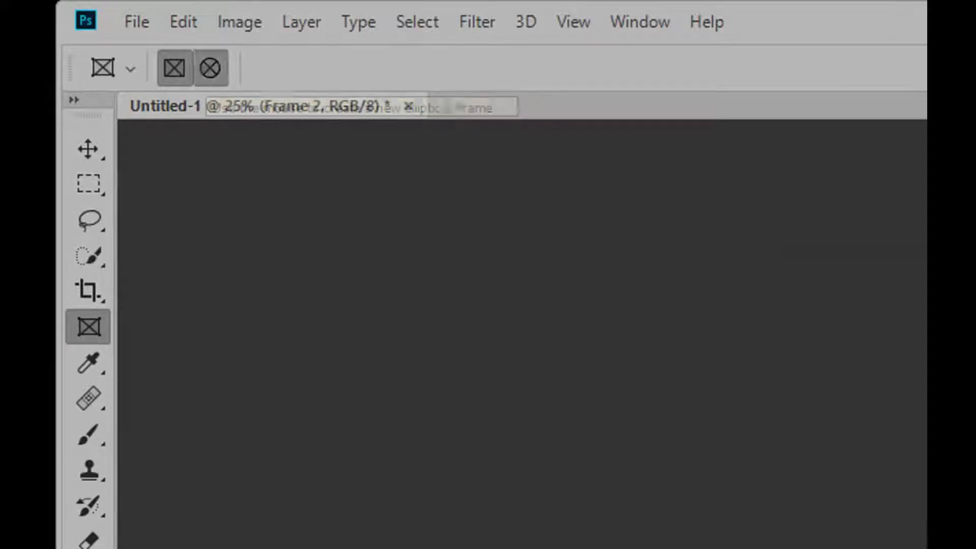
Draw a tall elliptical frame and position it beside the upper rectangular frame, aligned with its top edge.
left_click(209, 68)
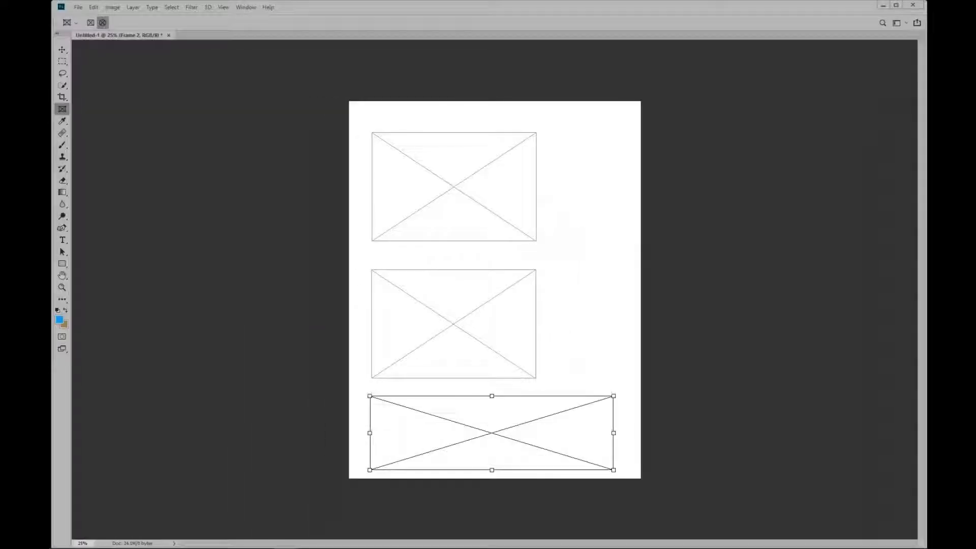
left_click_drag(570, 184, 646, 323)
left_click_drag(634, 269, 614, 217)
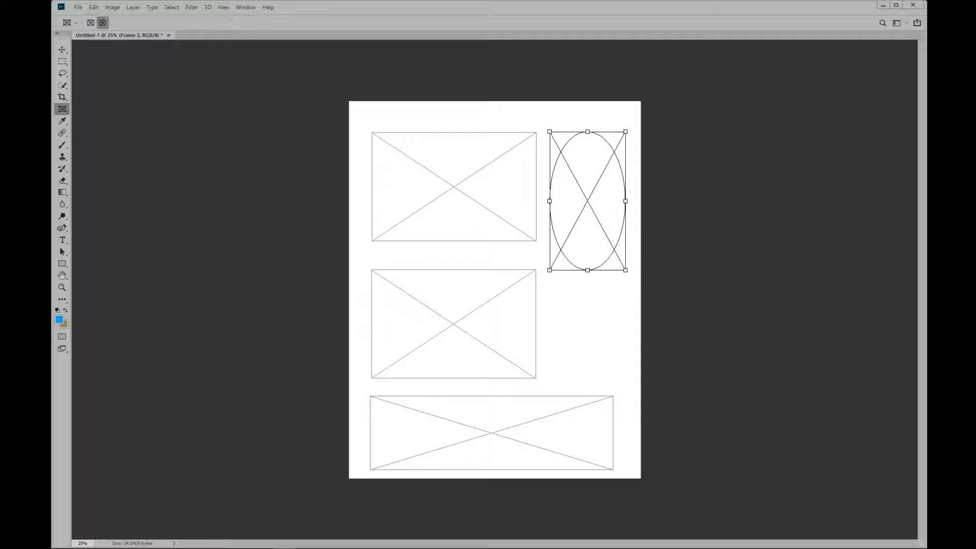
Add a text box below the elliptical frame reading "Here are some photos I took on our trip to north Georgia.".
key("t")
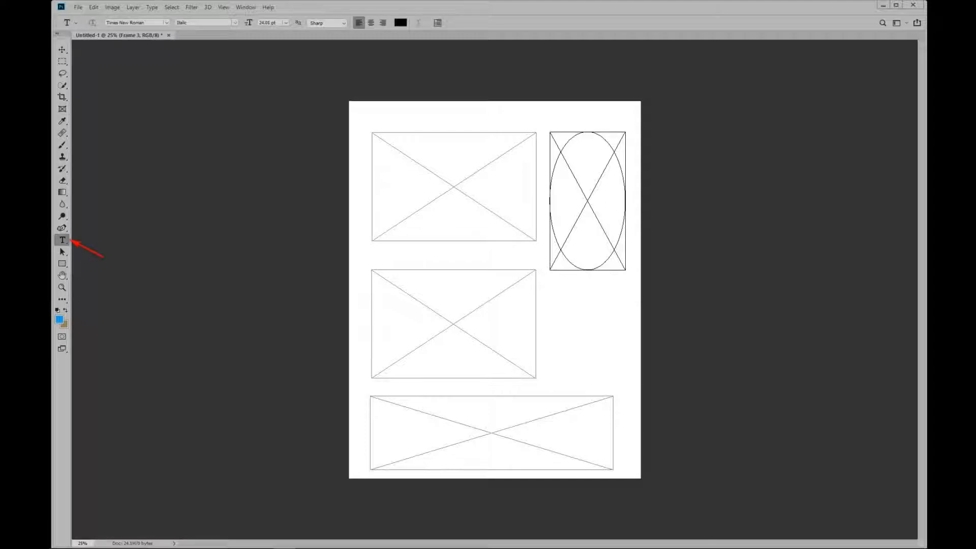
left_click_drag(549, 290, 628, 375)
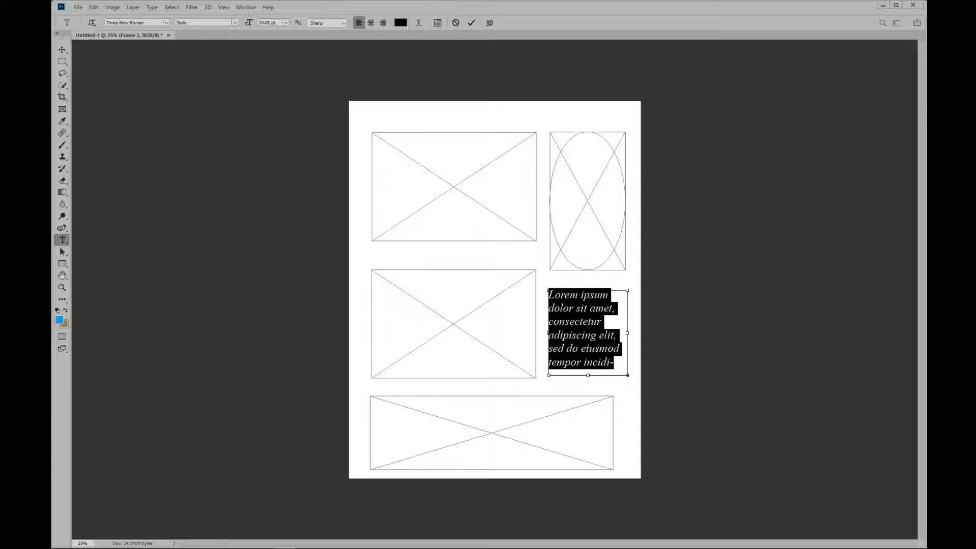
type("Here are some photos I took on our trip to north Georgia.")
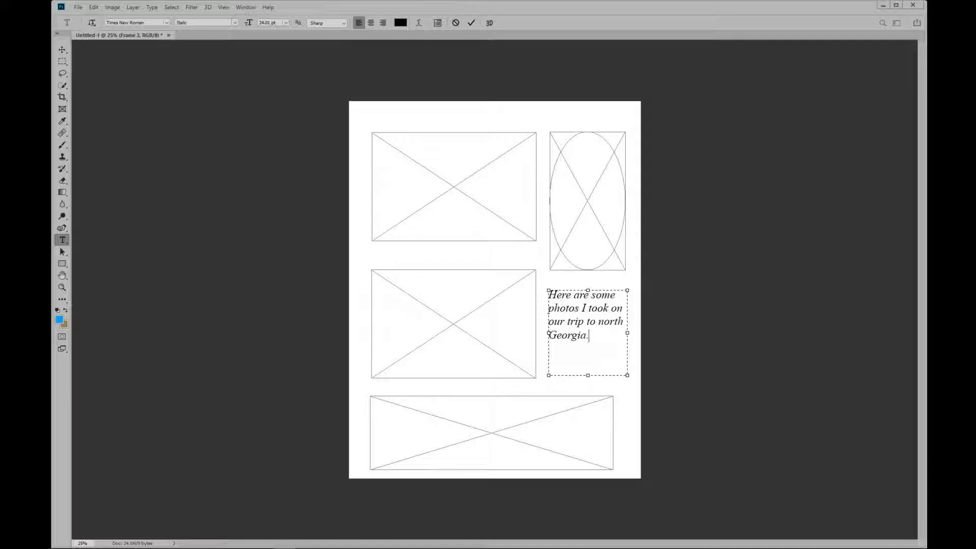
key("ctrl+Return")
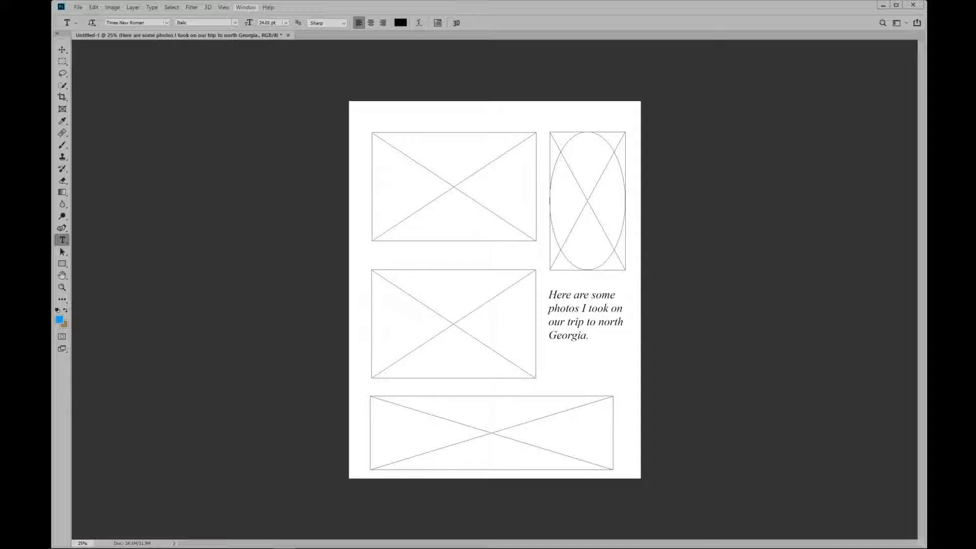
Show the Libraries and Layers panels and place the library photo IMG_9302-a into the upper rectangular frame.
left_click(246, 7)
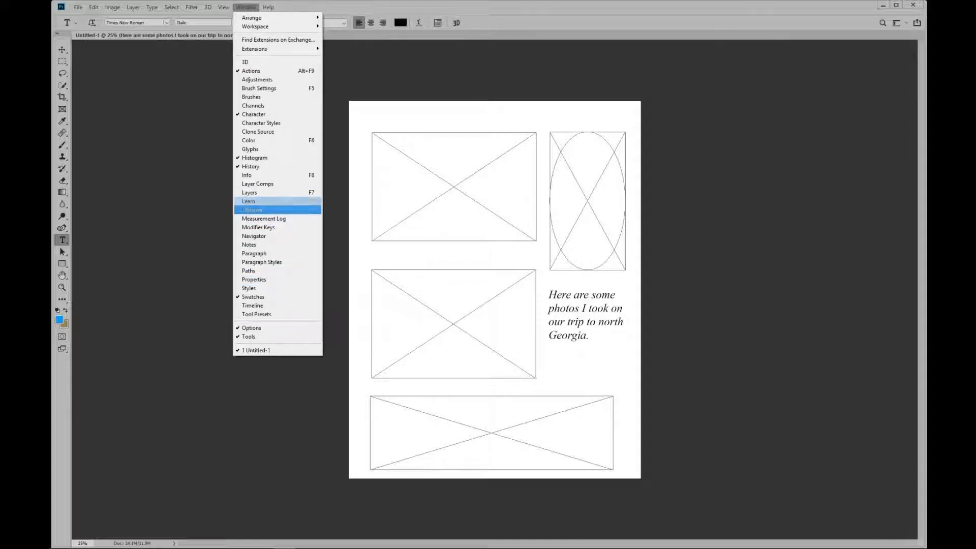
left_click(252, 210)
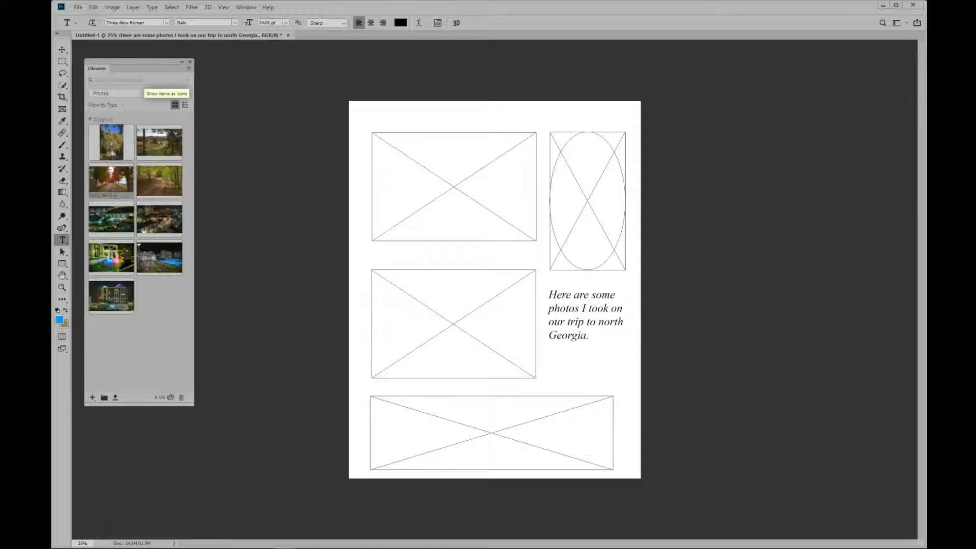
key("F7")
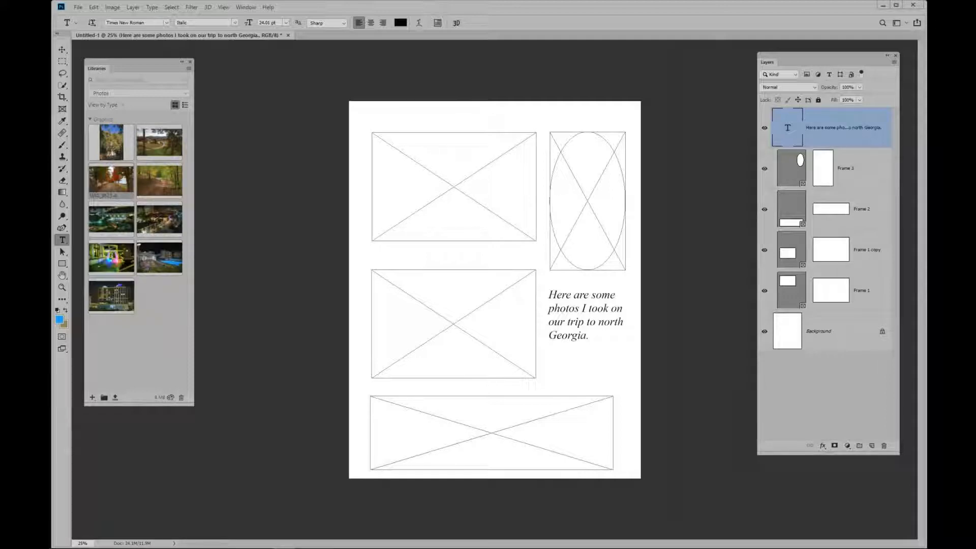
key("v")
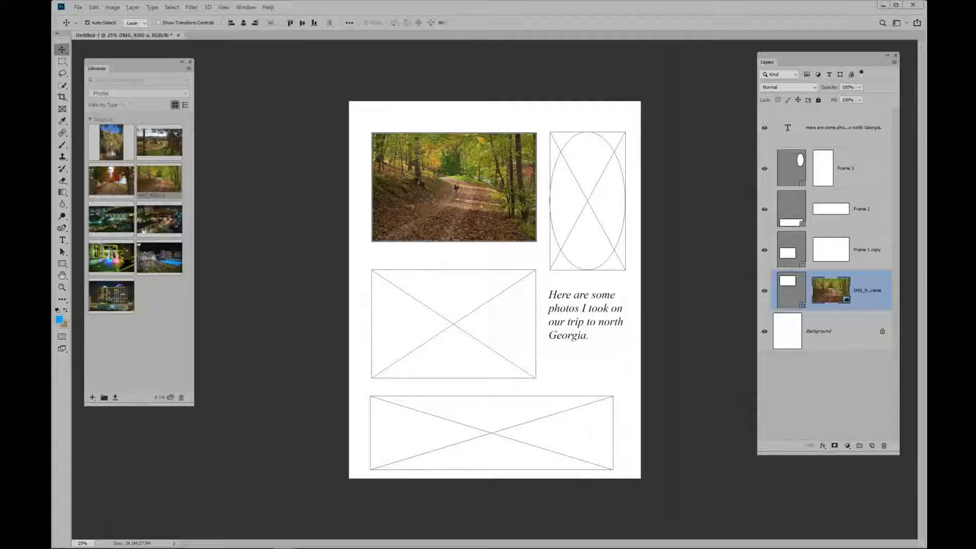
Select the upper frame and its placed photo in turn to compare how each is targeted within the layer.
left_click(791, 290)
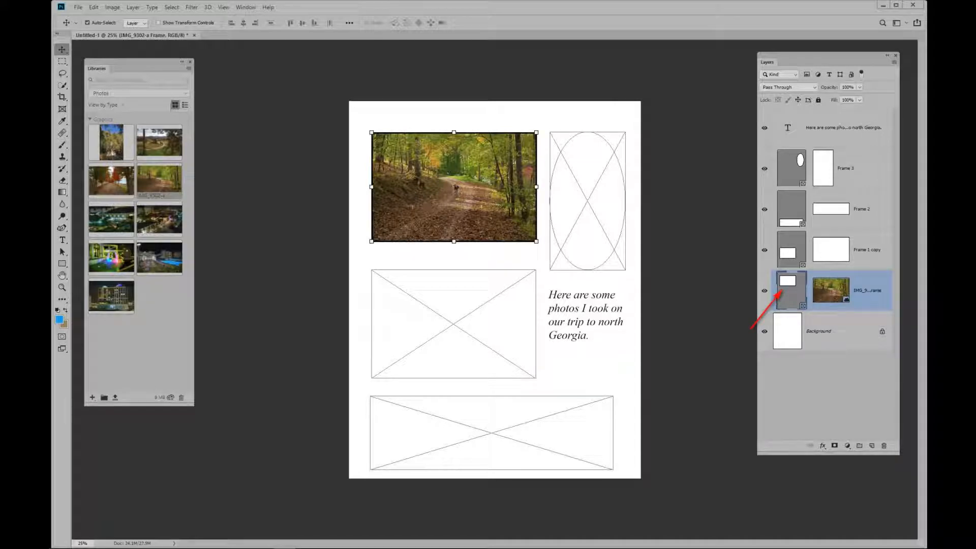
left_click(831, 293)
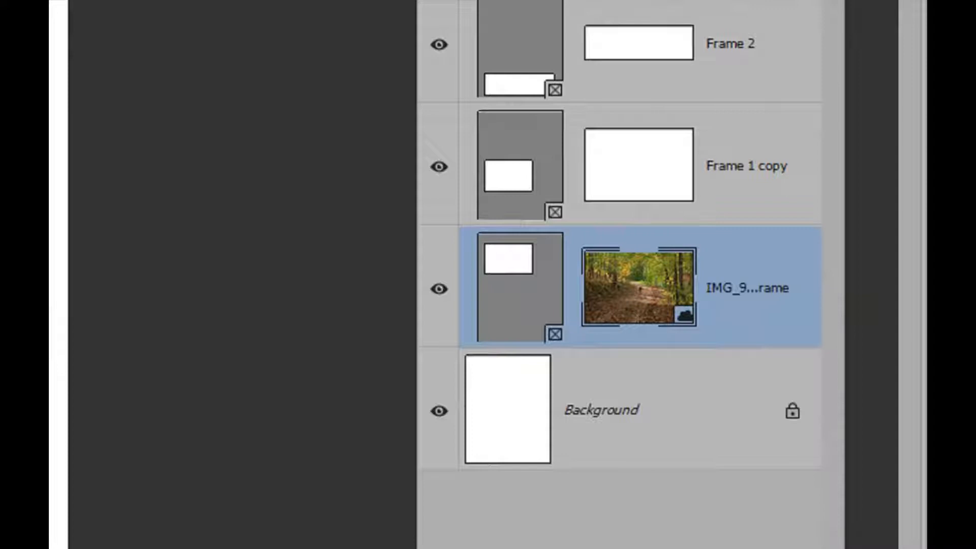
left_click(520, 288)
Scale the forest road photo to 37.23% and reposition it within the upper frame.
left_click(638, 287)
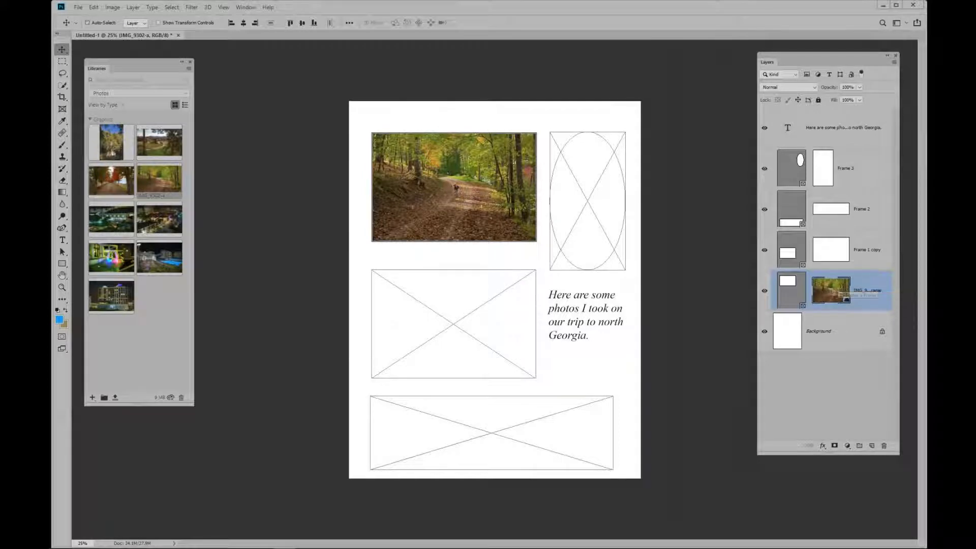
key("ctrl+t")
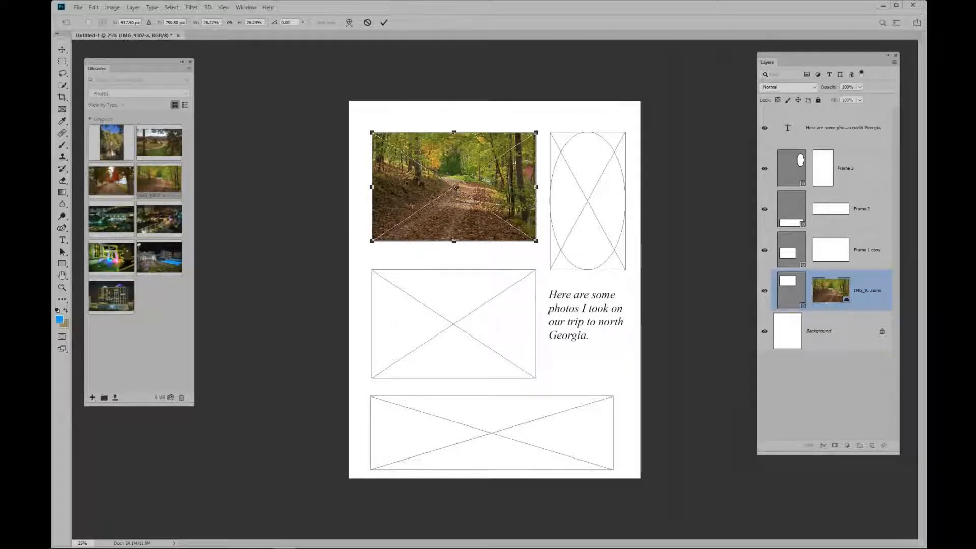
left_click_drag(536, 241, 605, 286)
mouse_move(529, 206)
left_mouse_down()
mouse_move(526, 188)
mouse_move(520, 198)
left_mouse_up()
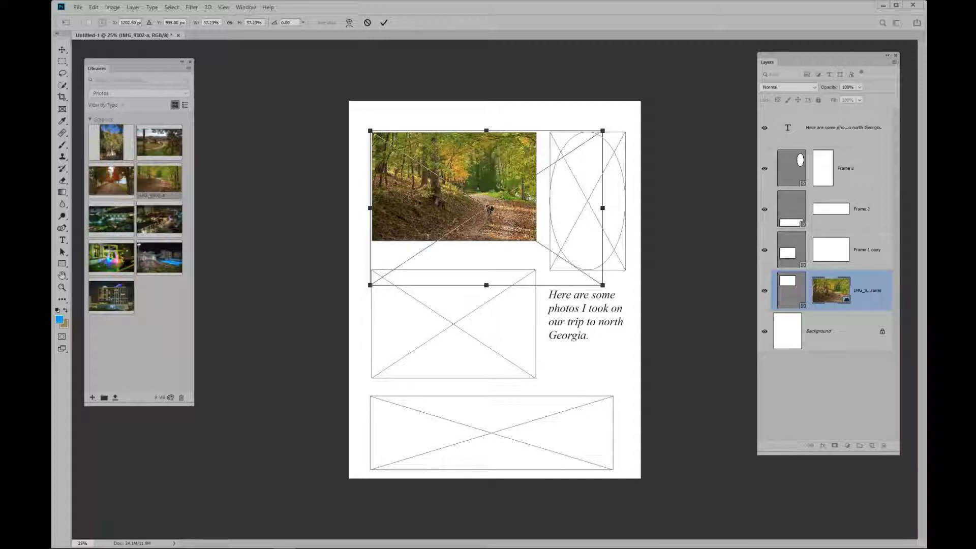
key("Return")
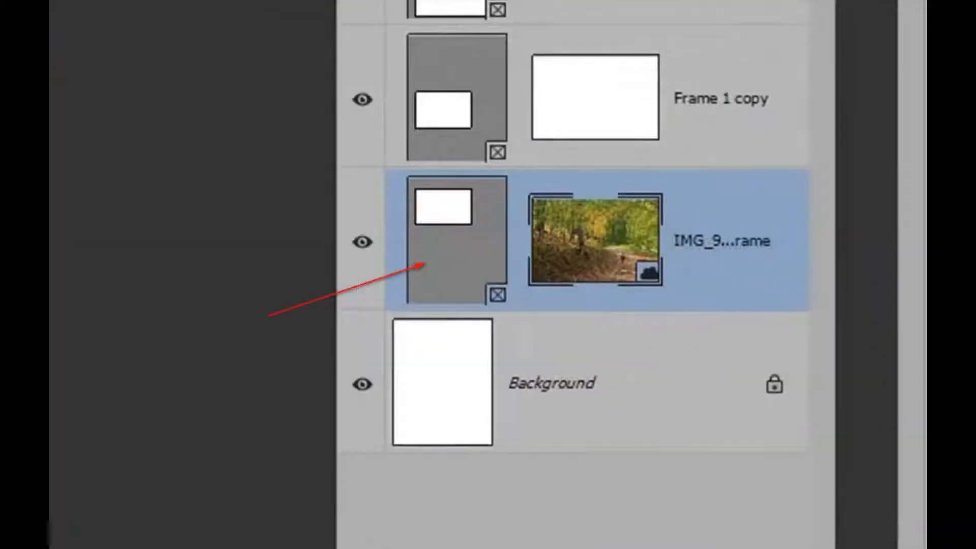
Select the upper frame and its enlarged photo separately to check their outlines, and end with the Background layer selected.
left_click(791, 290)
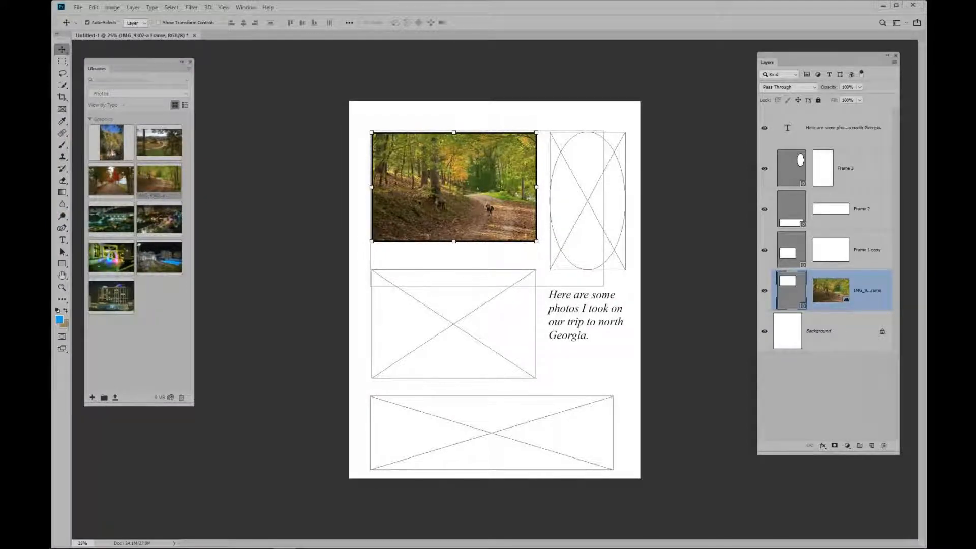
mouse_move(454, 242)
left_mouse_down()
mouse_move(454, 253)
mouse_move(454, 239)
left_mouse_up()
key("ctrl")
left_click(832, 290)
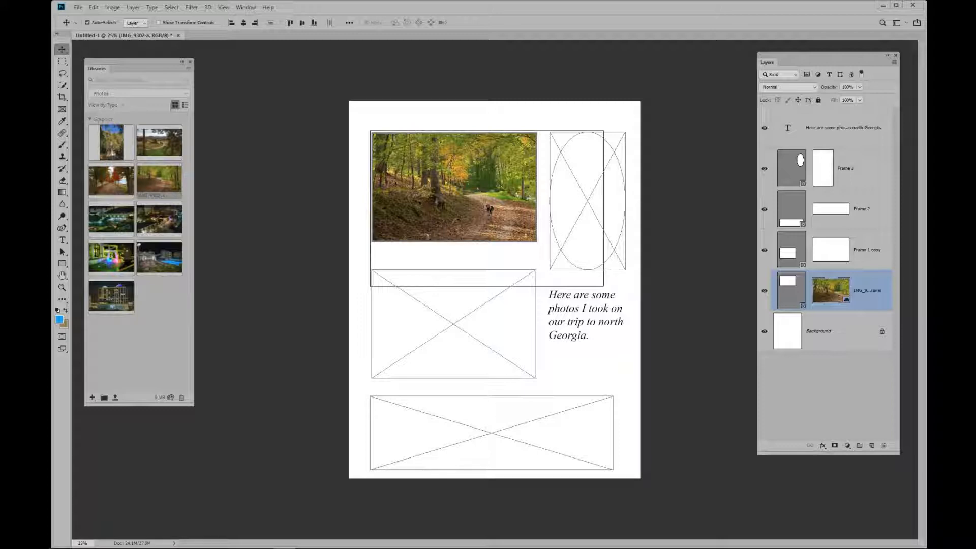
left_click(793, 345)
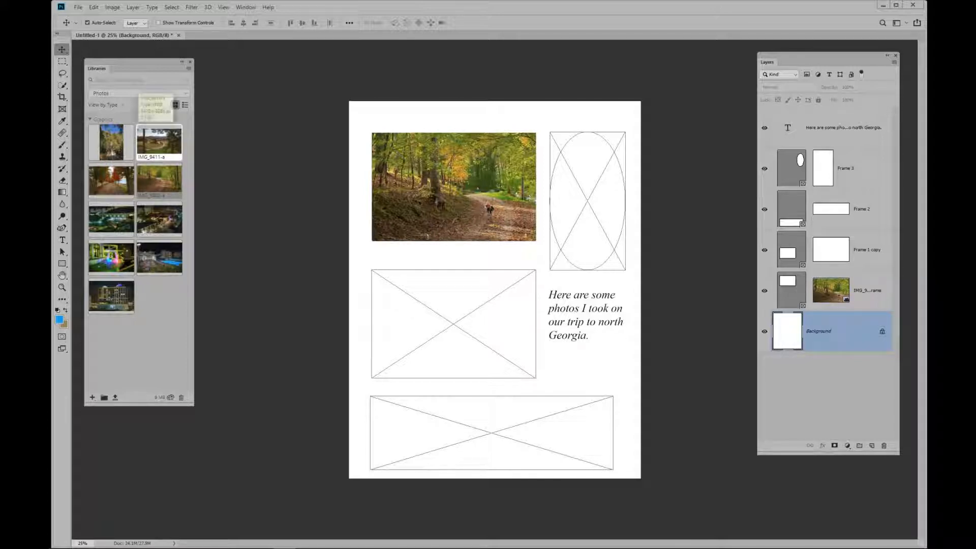
Fill the middle frame with IMG_9411-a, adjusting its position inside the frame, and the wide bottom frame with IMG_9623-a.
left_click_drag(159, 142, 454, 324)
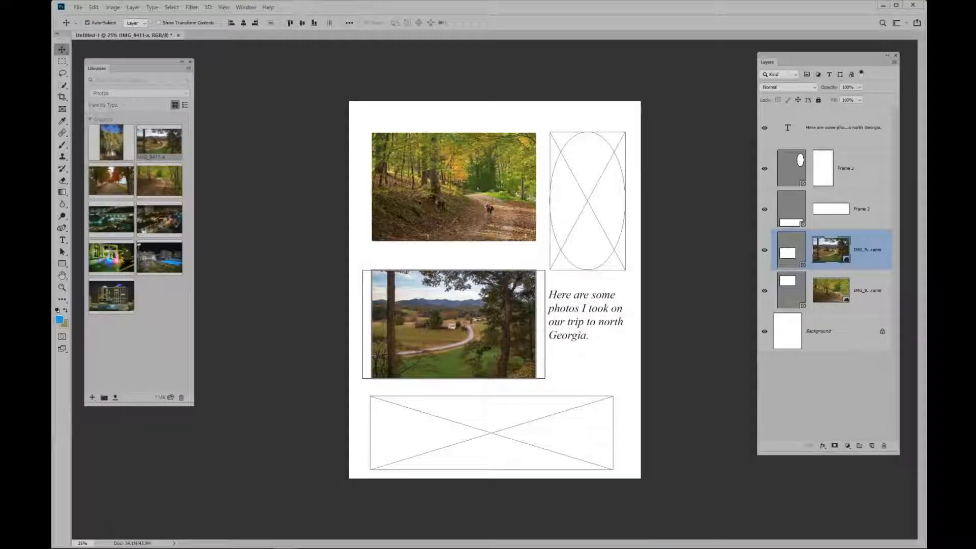
mouse_move(473, 325)
left_mouse_down()
mouse_move(463, 325)
mouse_move(480, 326)
left_mouse_up()
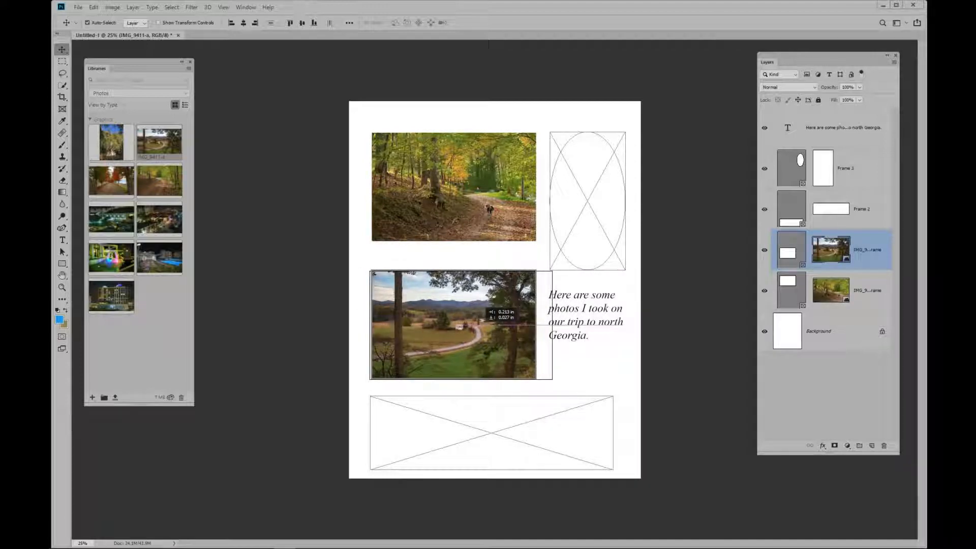
left_click_drag(480, 325, 474, 326)
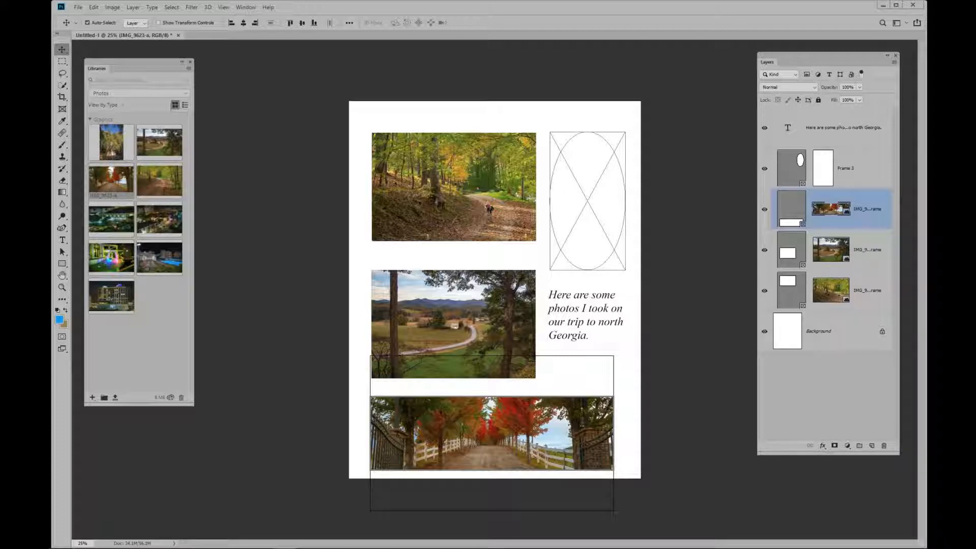
Adjust the tree-lined road photo in the wide bottom frame and place IMG_9356-a into the elliptical frame.
mouse_move(509, 415)
left_mouse_down()
mouse_move(510, 430)
mouse_move(510, 417)
left_mouse_up()
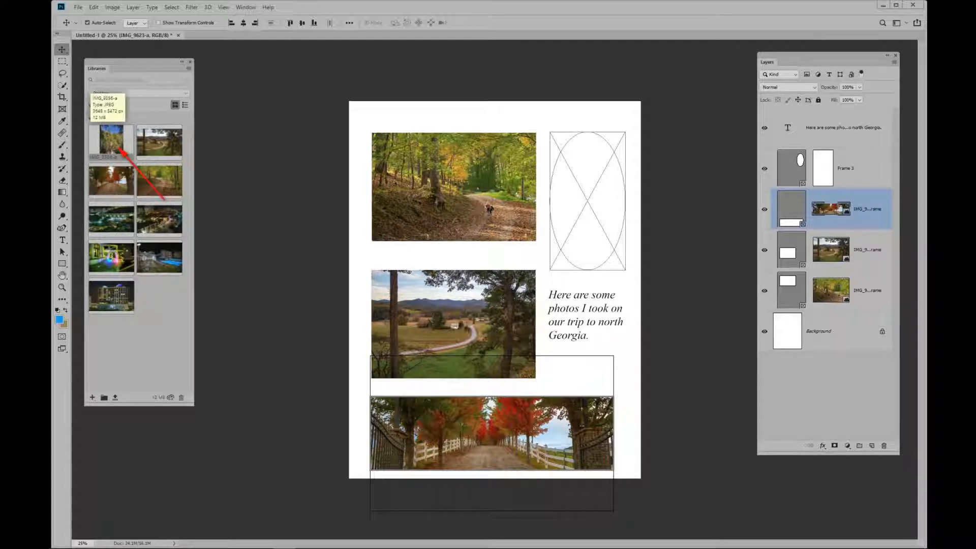
left_click_drag(111, 140, 587, 200)
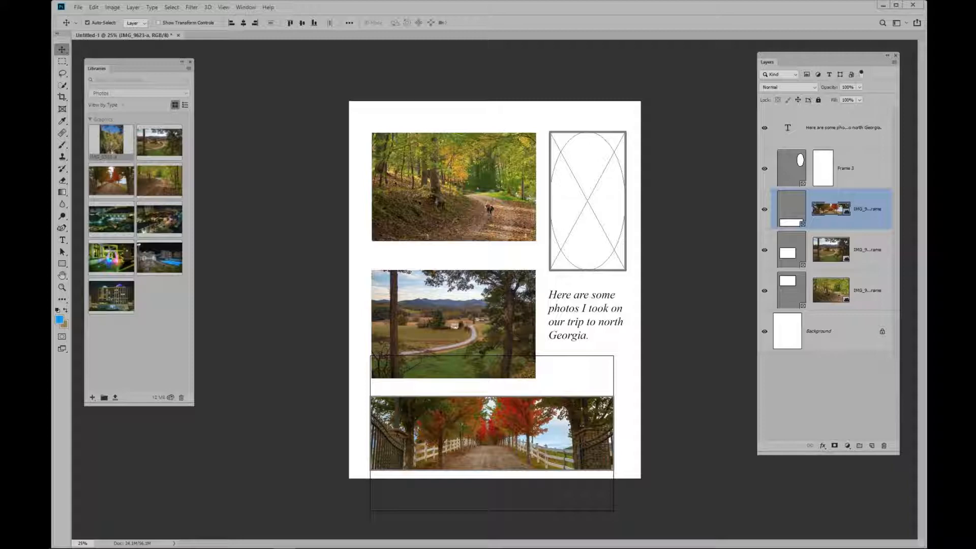
left_click_drag(588, 201, 587, 201)
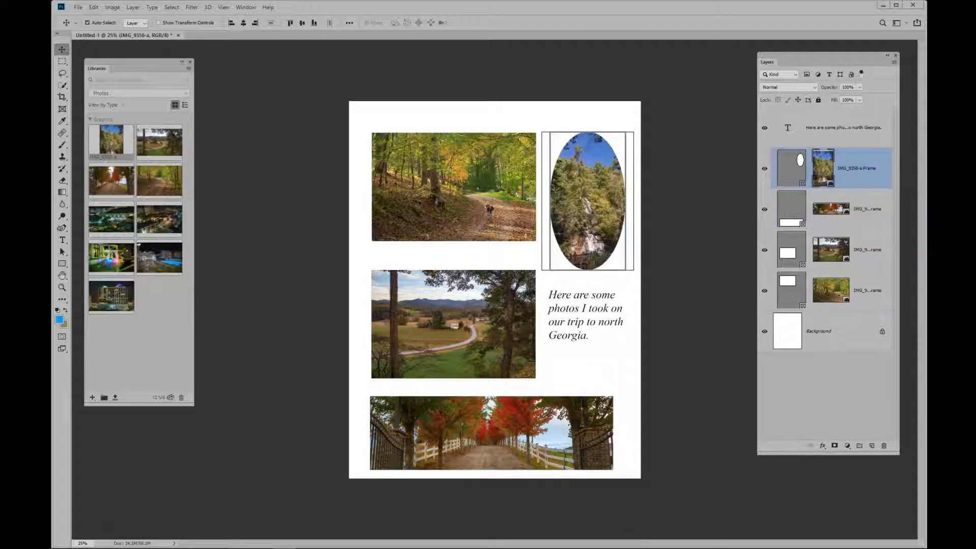
scroll(528, 258, "up", 2)
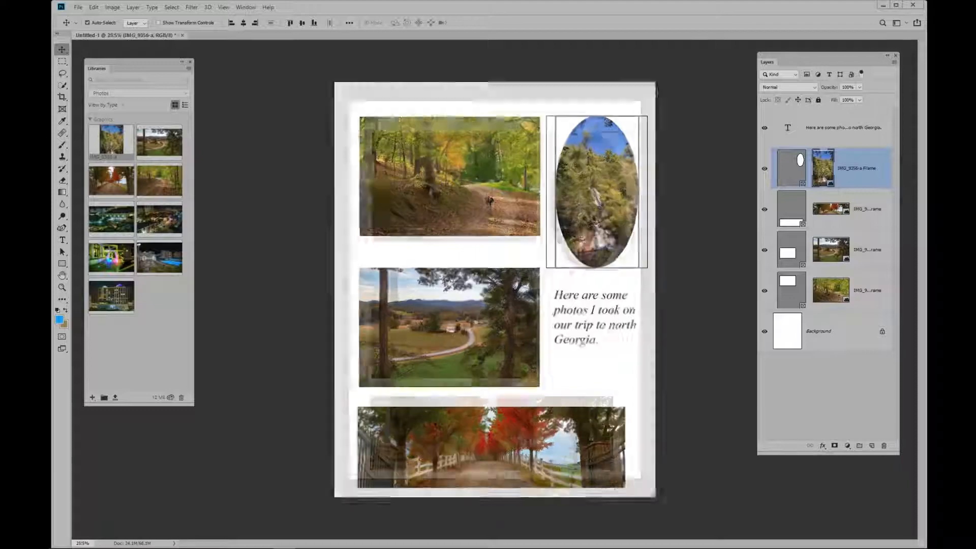
scroll(628, 196, "up", 1)
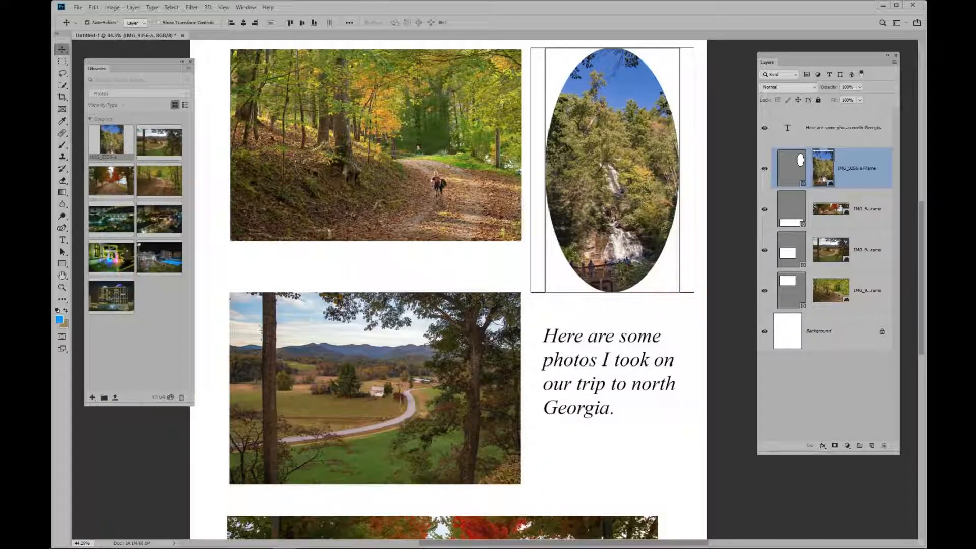
Select the frame of the upper forest road photo rather than its contents, and show its frame properties.
left_click(819, 331)
key("ctrl+0")
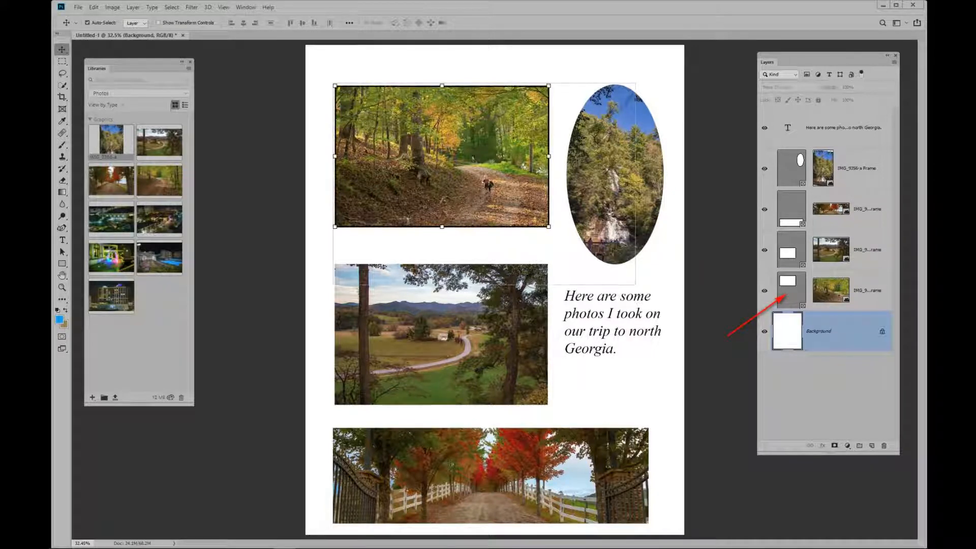
left_click(792, 289)
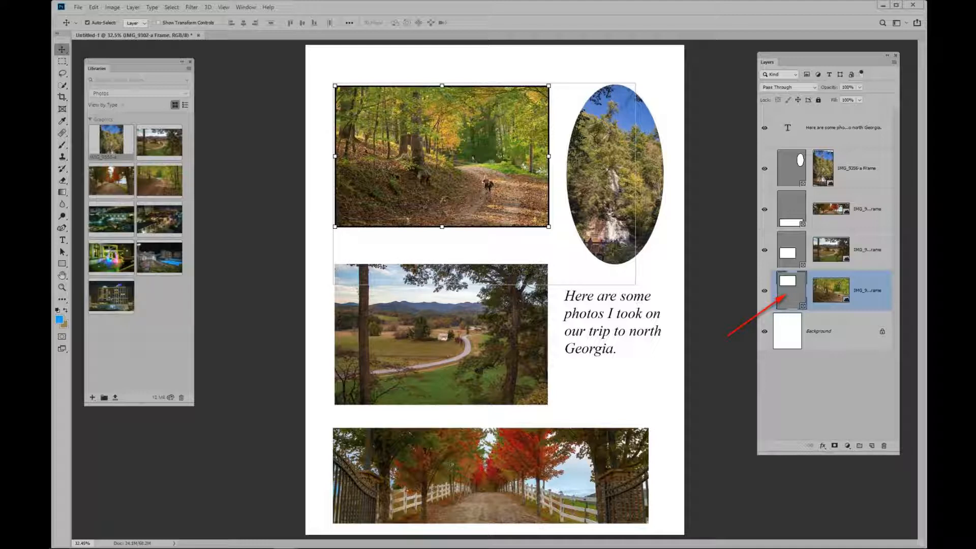
left_click(246, 7)
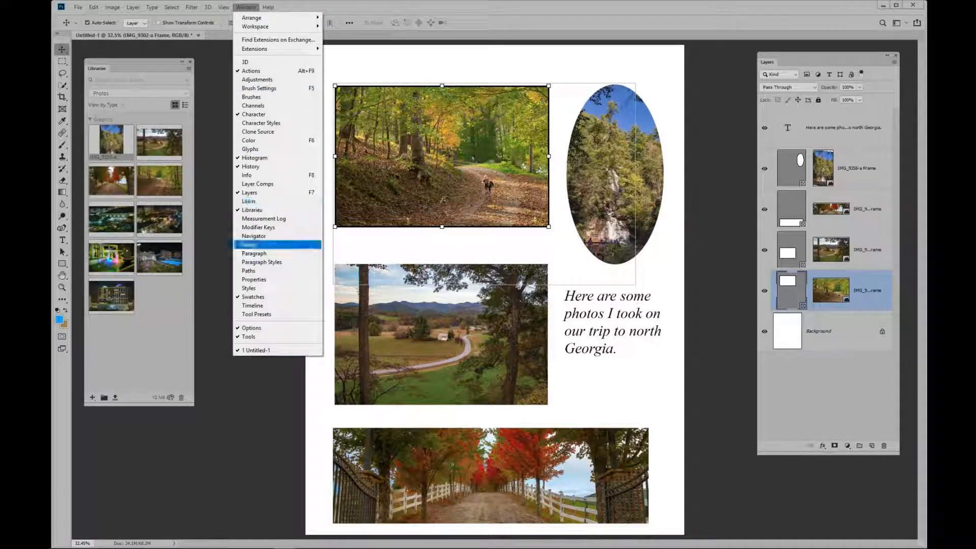
left_click(254, 279)
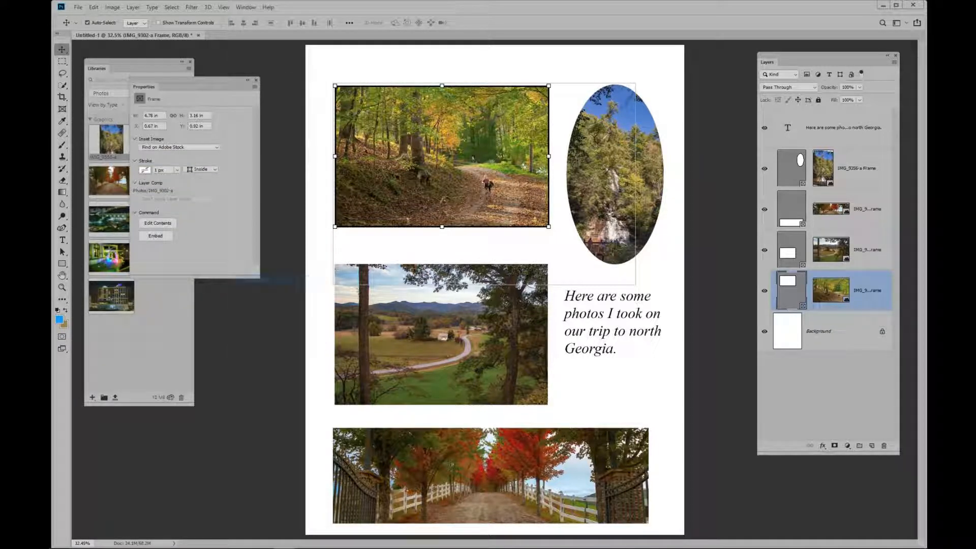
left_click_drag(153, 86, 181, 79)
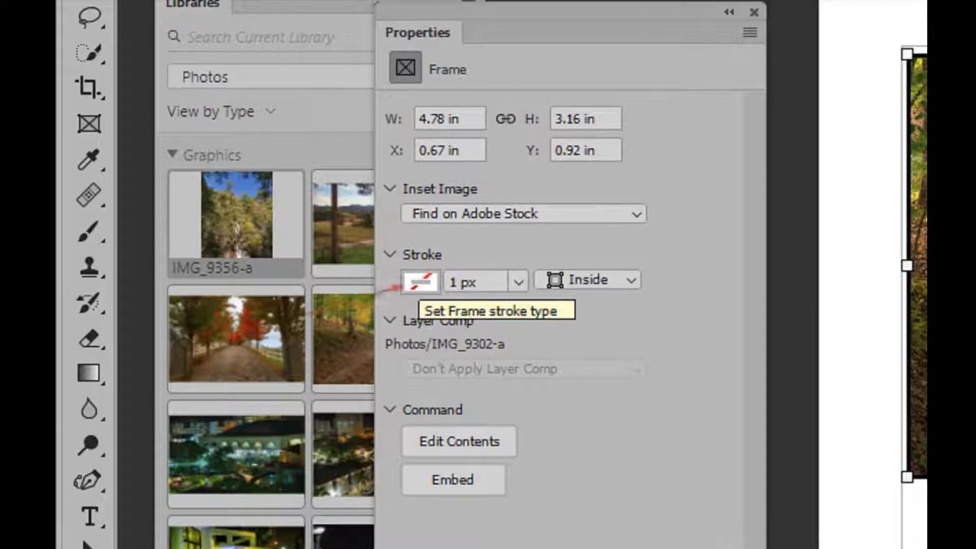
Give the upper frame a solid black stroke 8 px wide, positioned outside the frame edge.
left_click(420, 282)
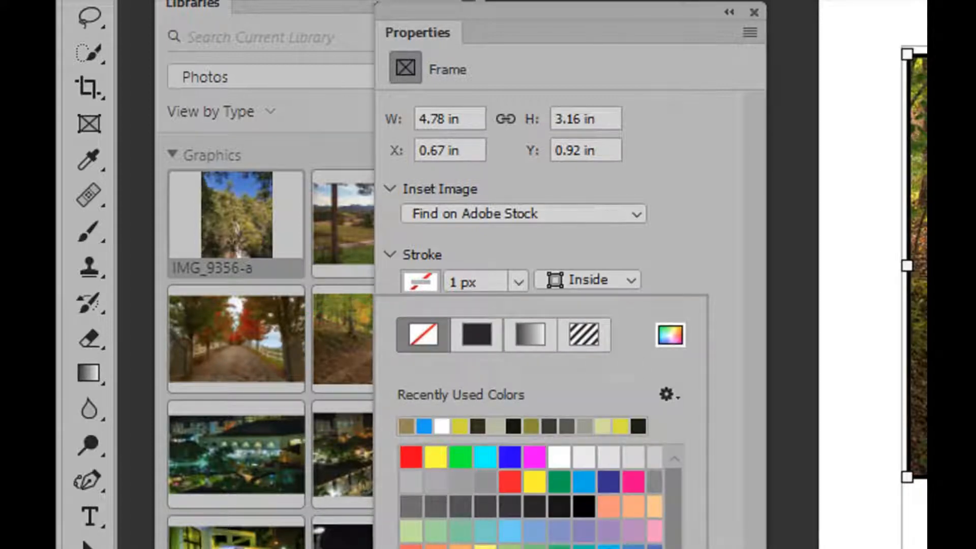
left_click(477, 335)
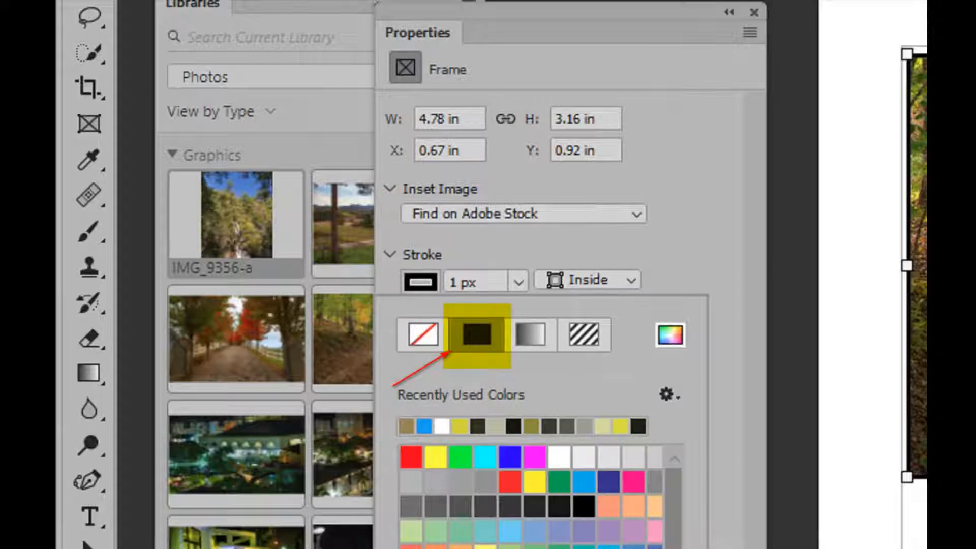
left_click(475, 282)
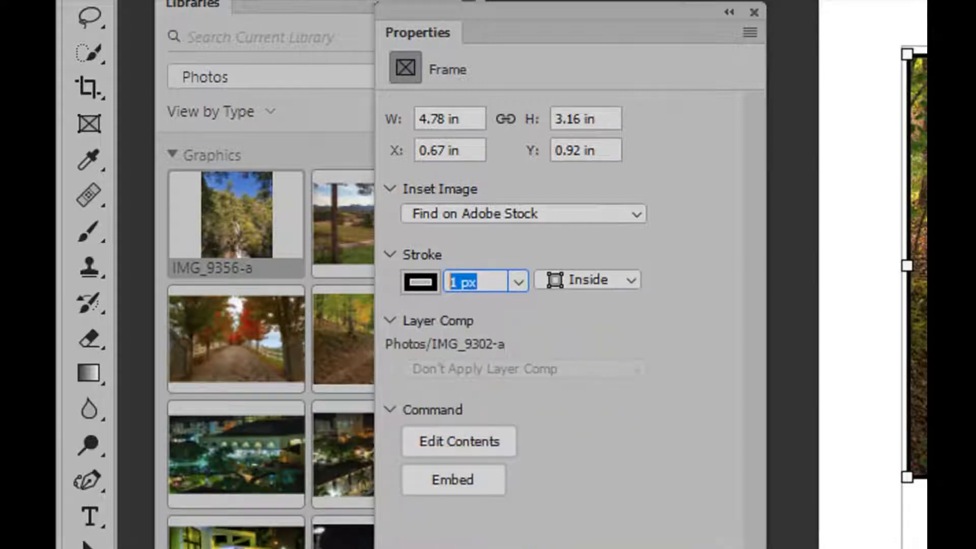
type("8")
key("Tab")
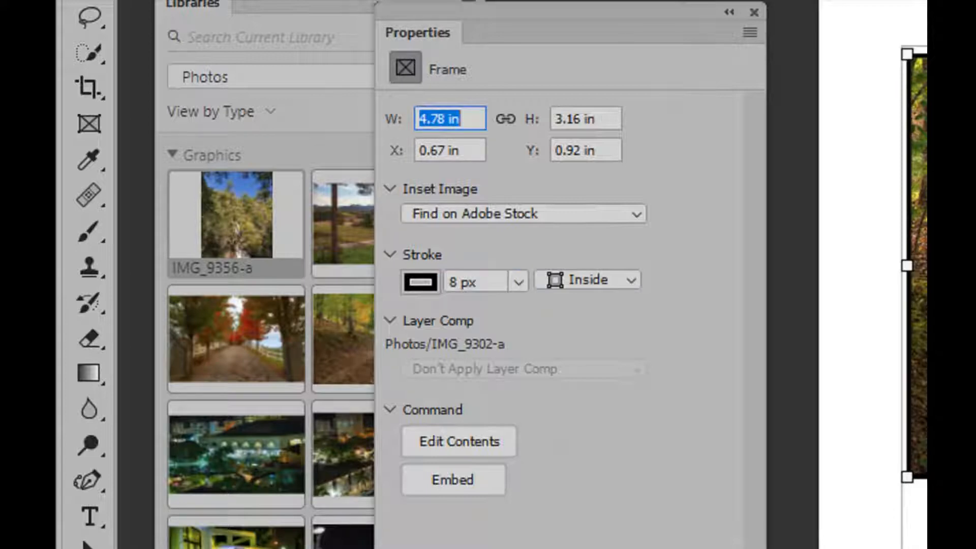
left_click(588, 280)
key("Down")
key("Down")
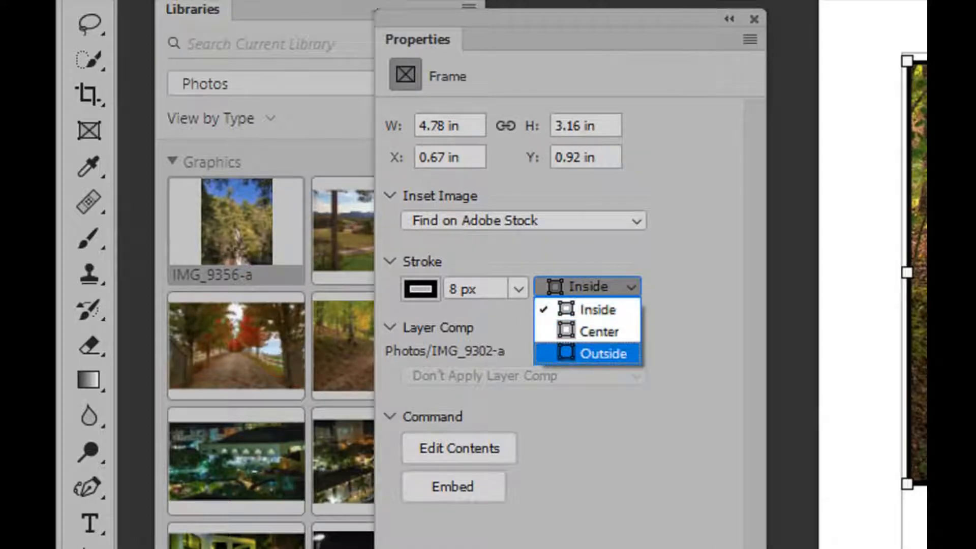
key("Return")
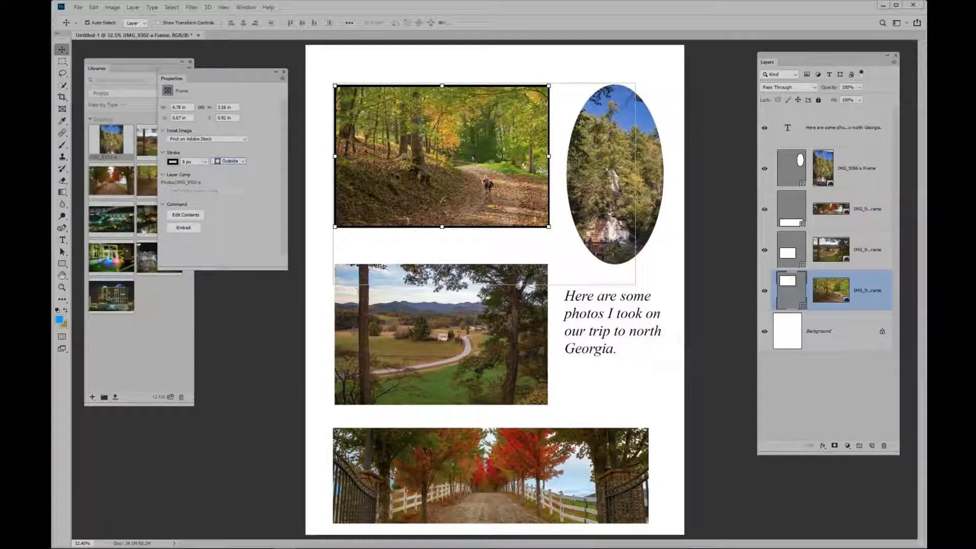
Select all four photo frame layers, from the ellipse down to the upper forest road frame, and group them.
left_click(819, 331)
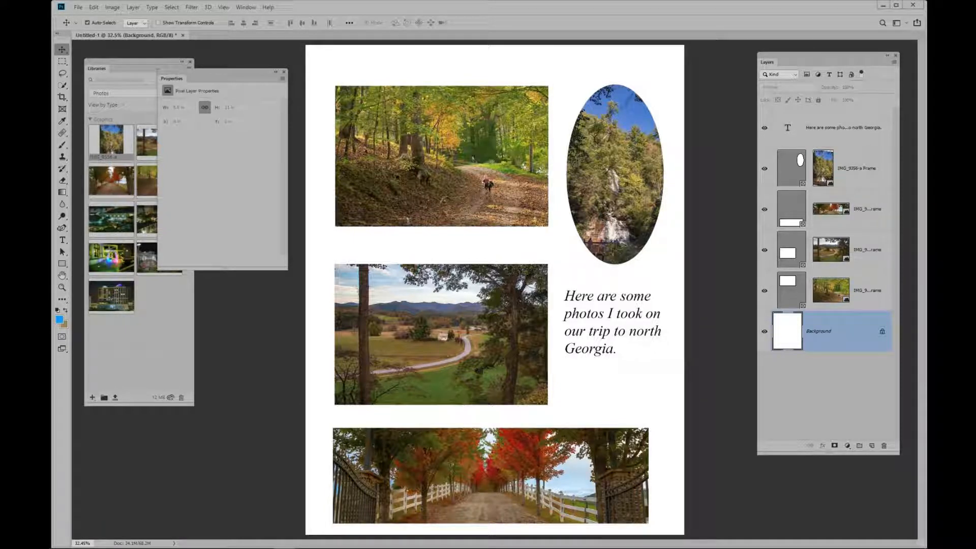
left_click(615, 173)
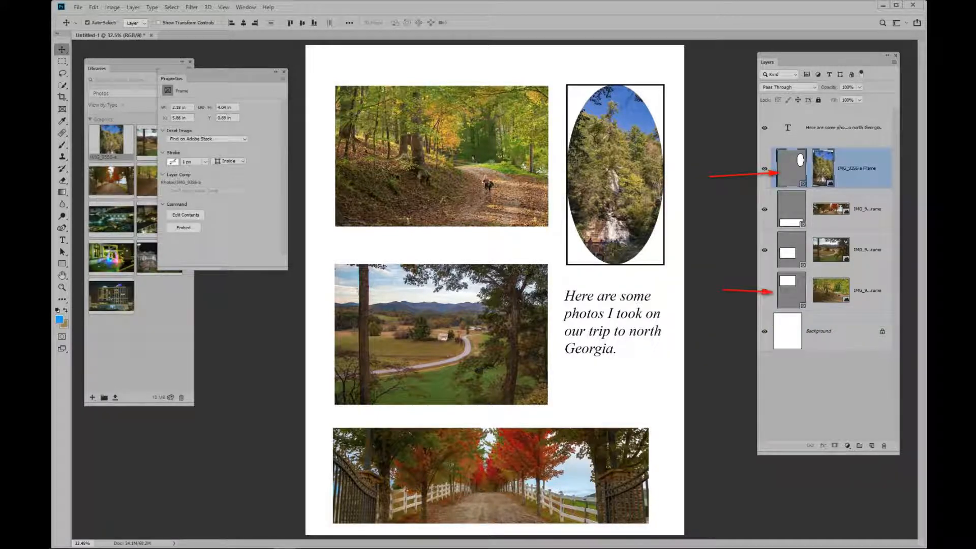
left_click(868, 290, "shift")
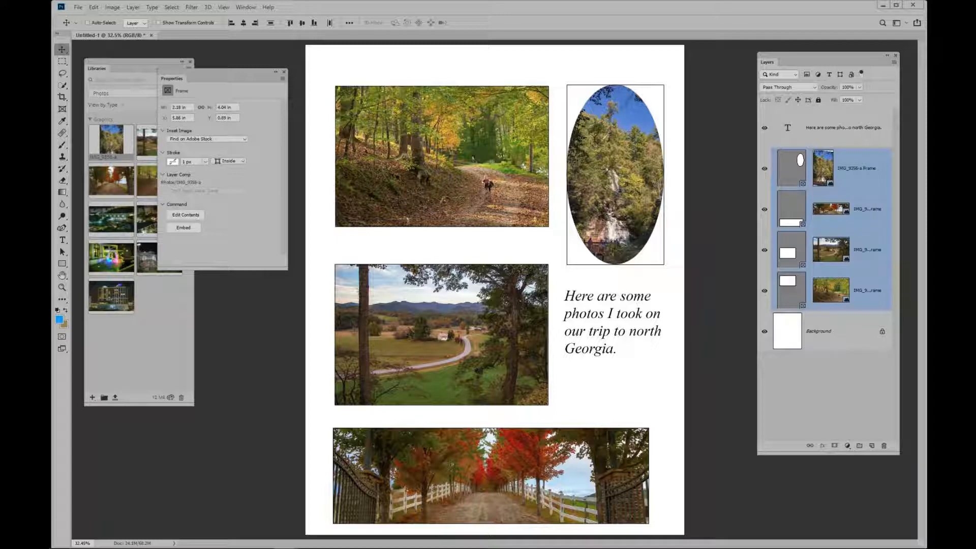
key("ctrl+g")
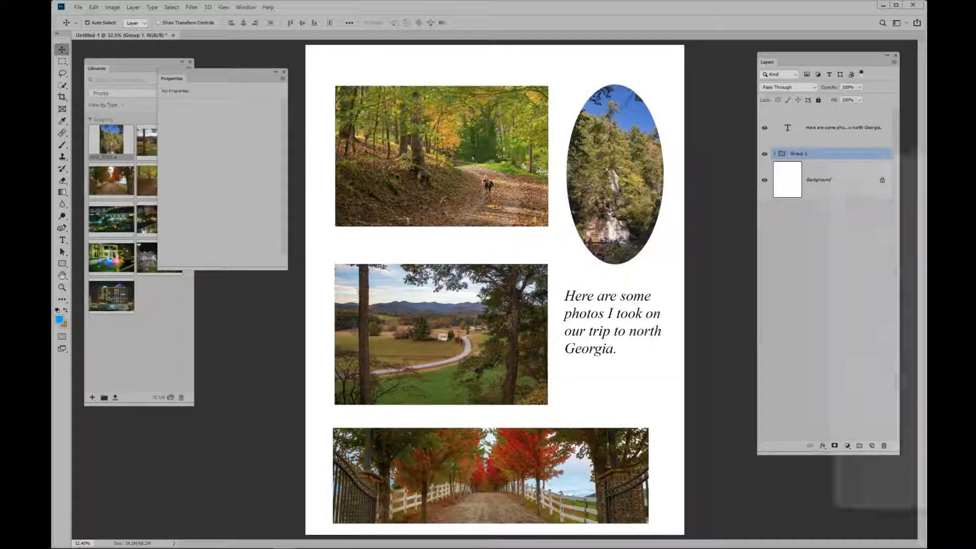
Add a Stroke layer style to the group of frames, 8 px in black, positioned outside.
right_click(832, 154)
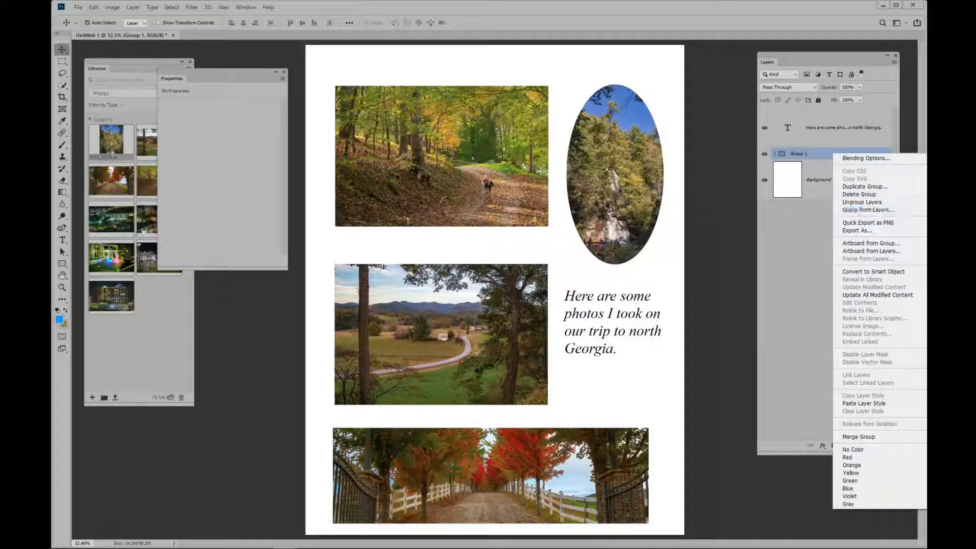
key("Escape")
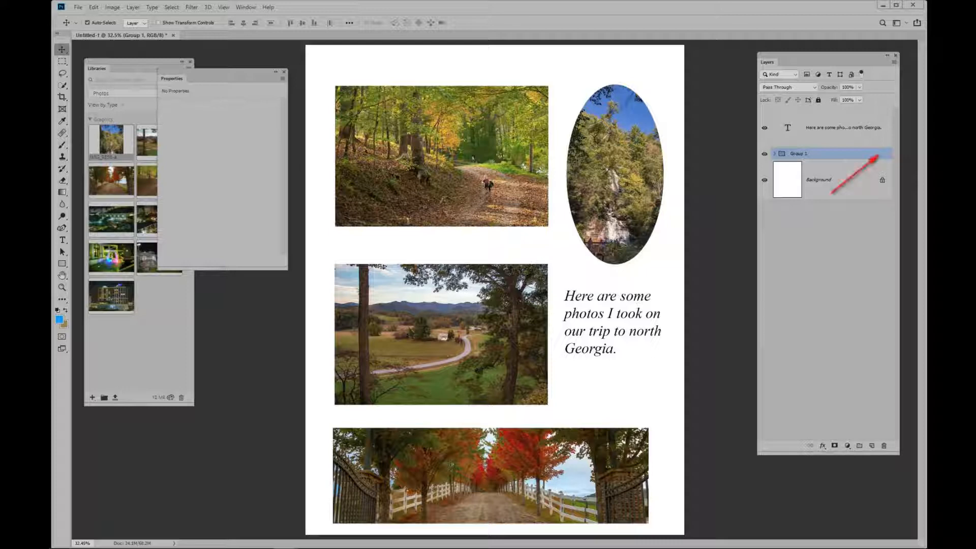
double_click(878, 154)
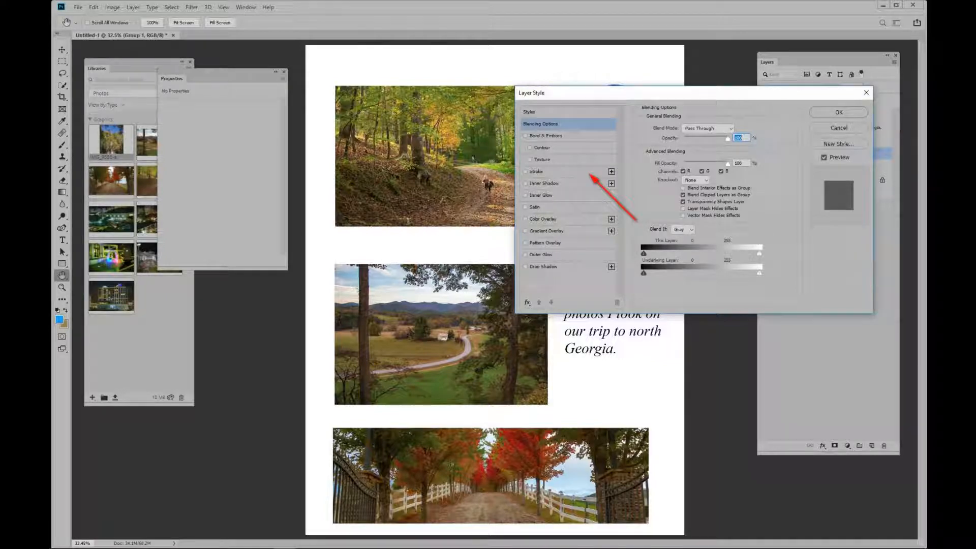
left_click(536, 172)
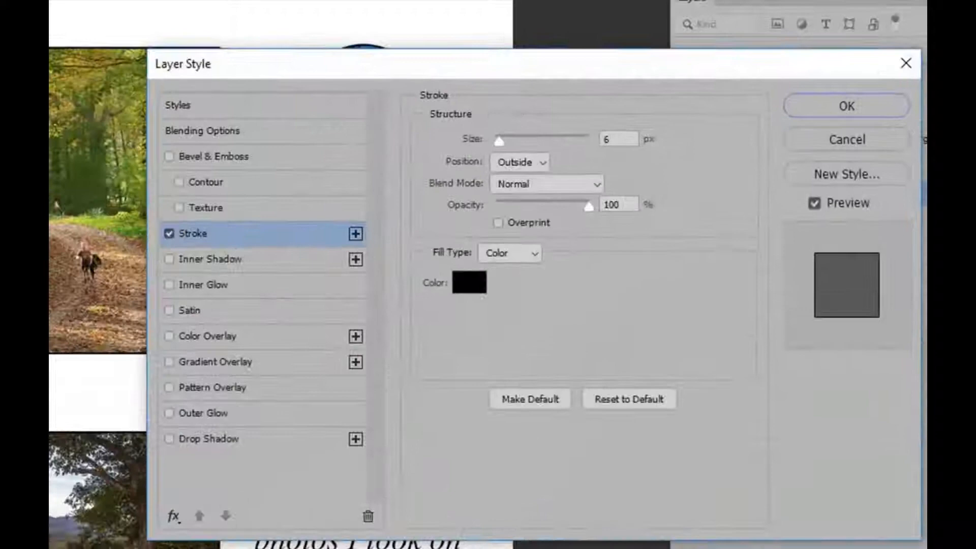
left_click_drag(499, 141, 502, 141)
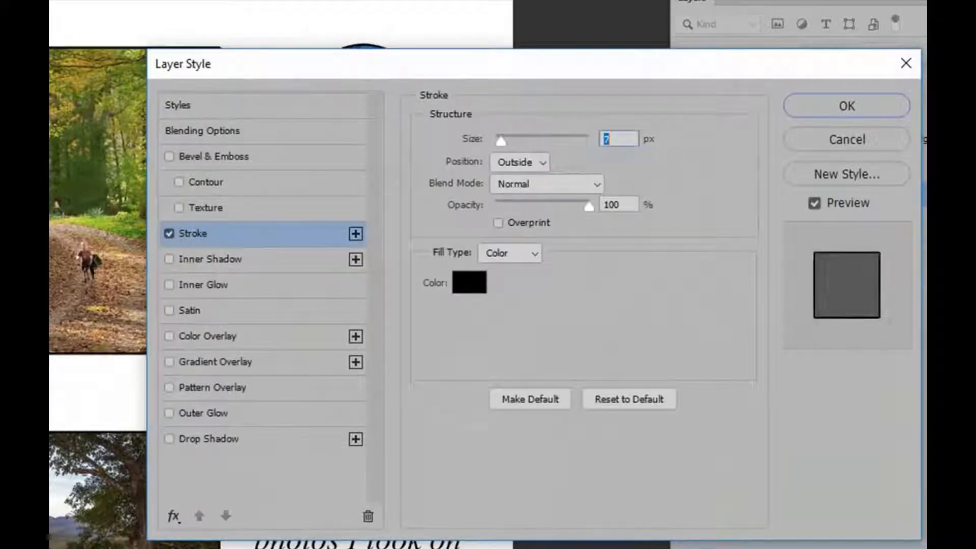
key("Up")
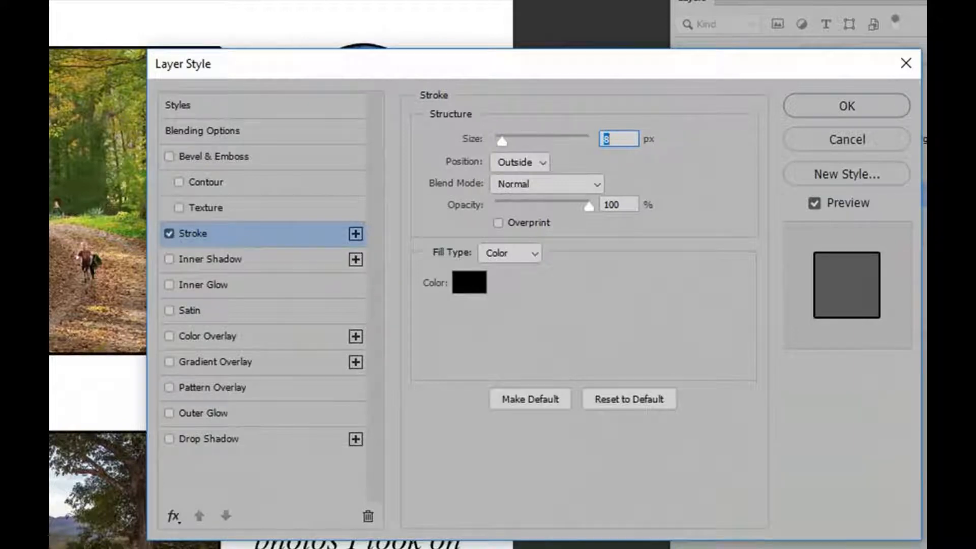
Add a Drop Shadow to the same group with a light angle of 129° and apply the layer style.
left_click(208, 439)
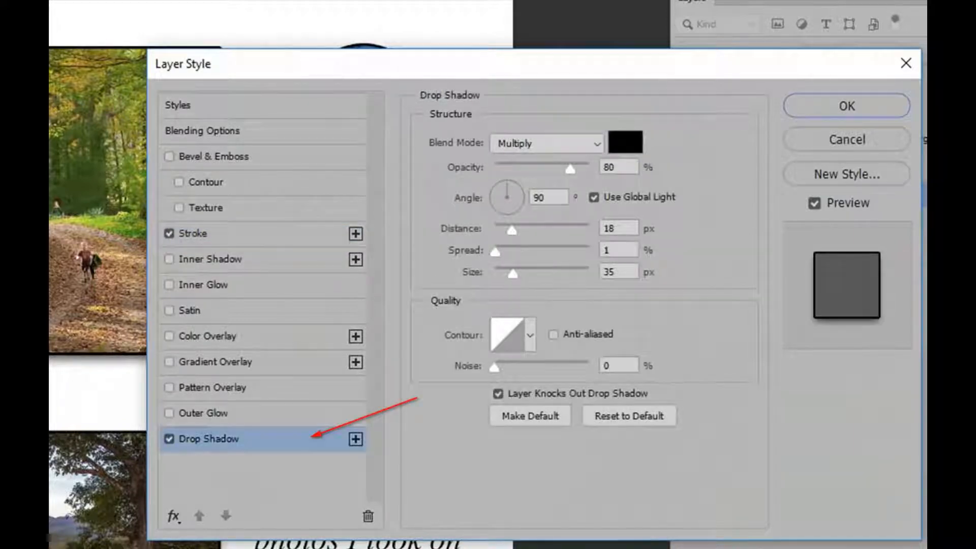
left_click_drag(497, 192, 499, 189)
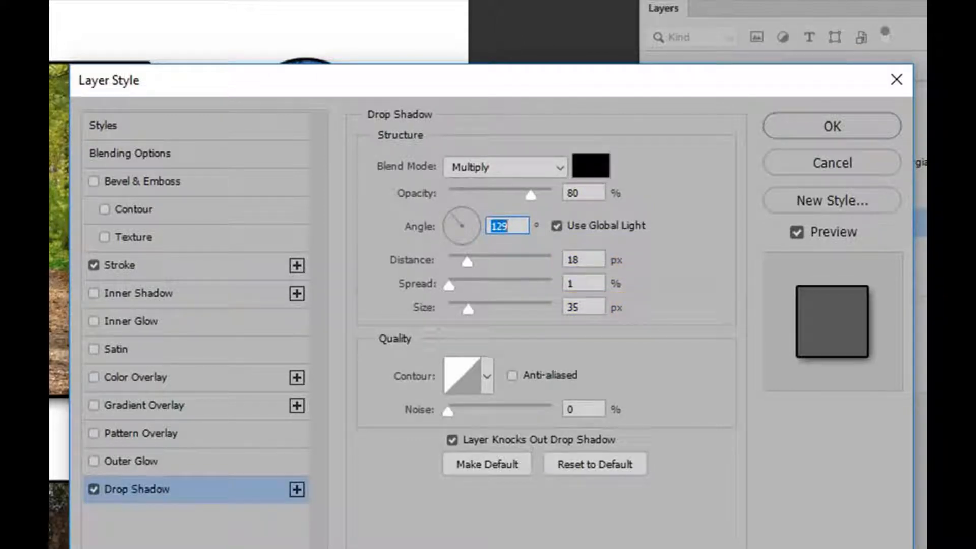
key("Return")
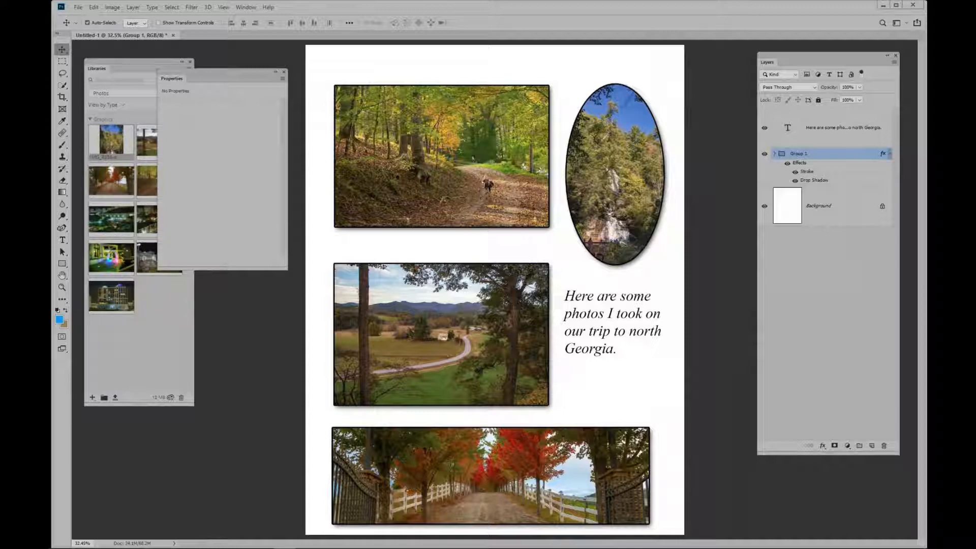
Expand the group and nudge the middle frame together with its photo up to a Y position of 4.72 in.
left_click(774, 153)
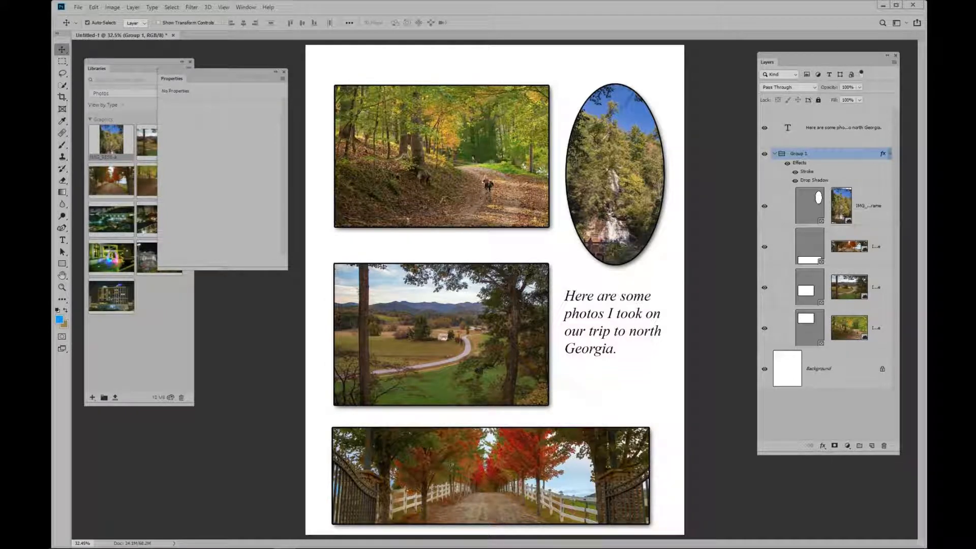
left_click(442, 334)
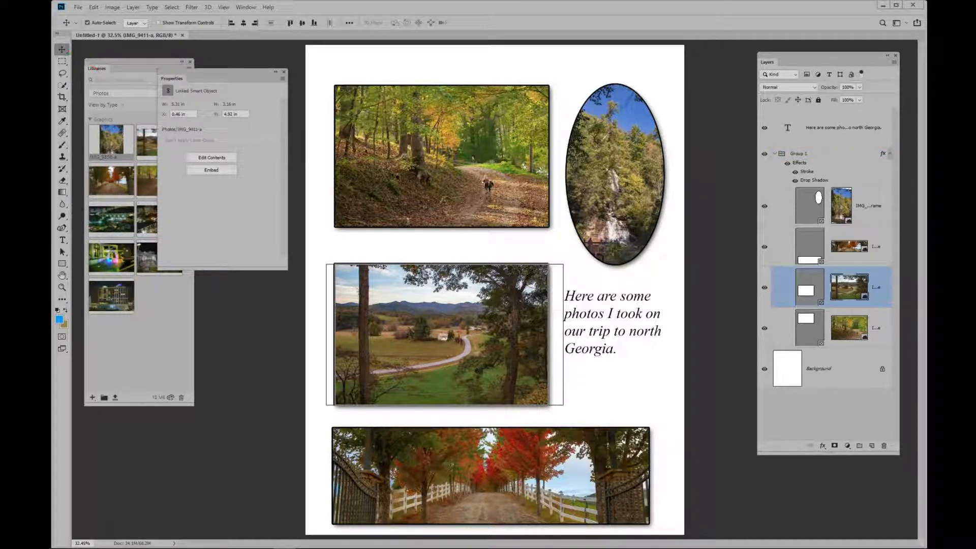
left_click(810, 287)
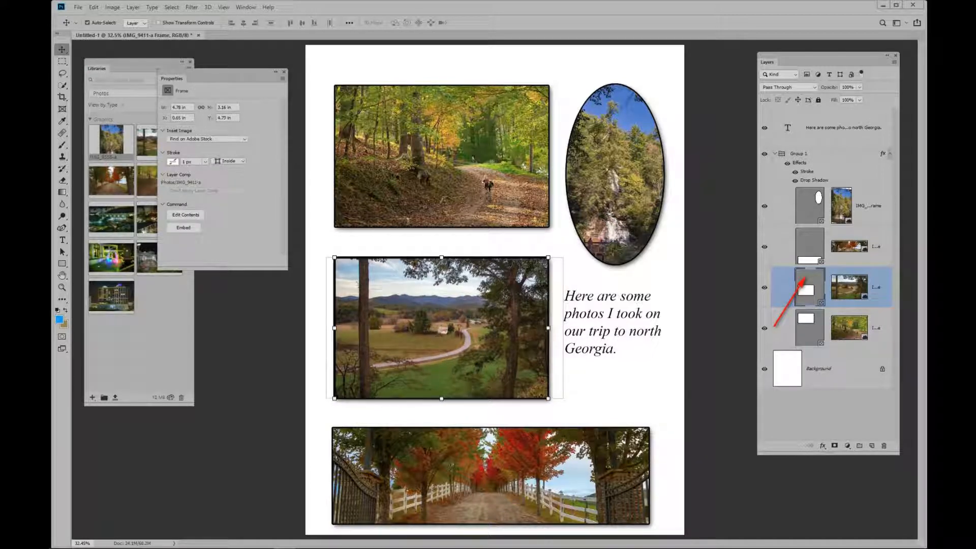
key("Up")
key("Up")
key("Up")
key("Up")
key("Up")
key("Up")
key("Up")
key("Up")
key("Up")
key("Up")
key("Up")
key("Up")
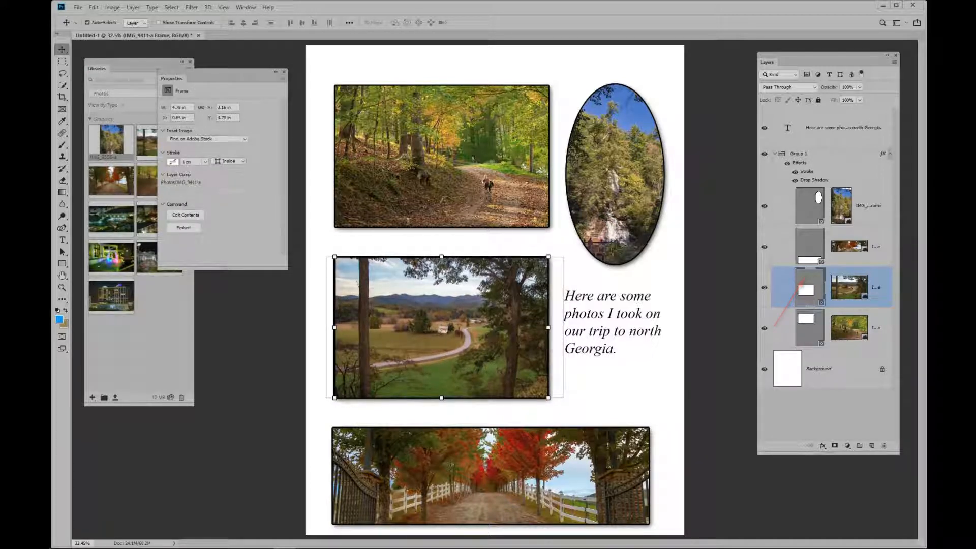
key("Up")
key("Up")
key("Up")
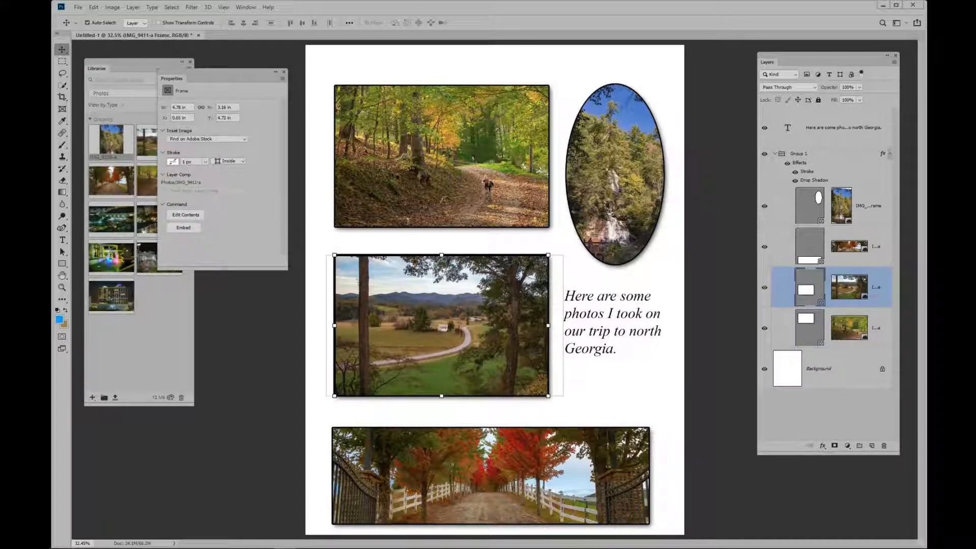
key("Down")
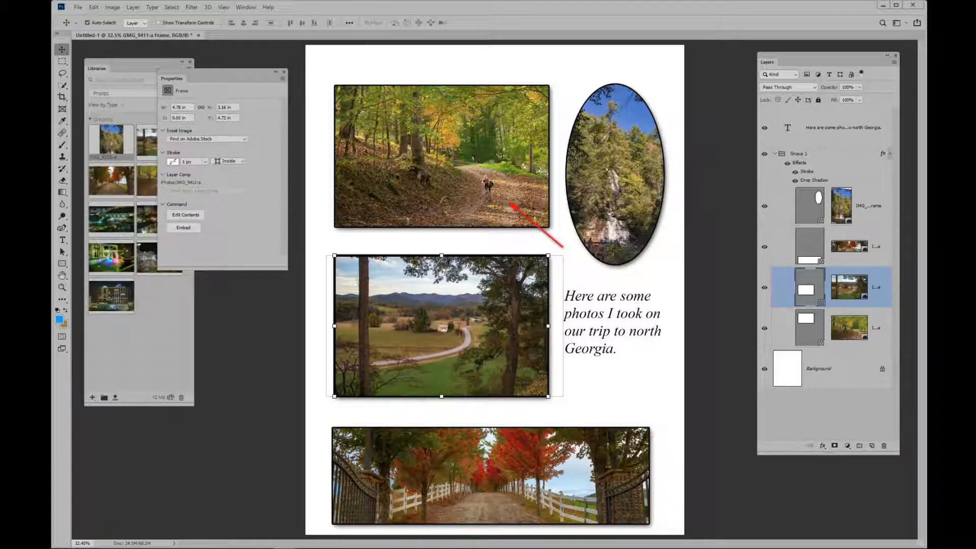
Shift the middle frame up to a Y position of 4.68 in and move the wide bottom frame slightly up.
left_click(788, 369)
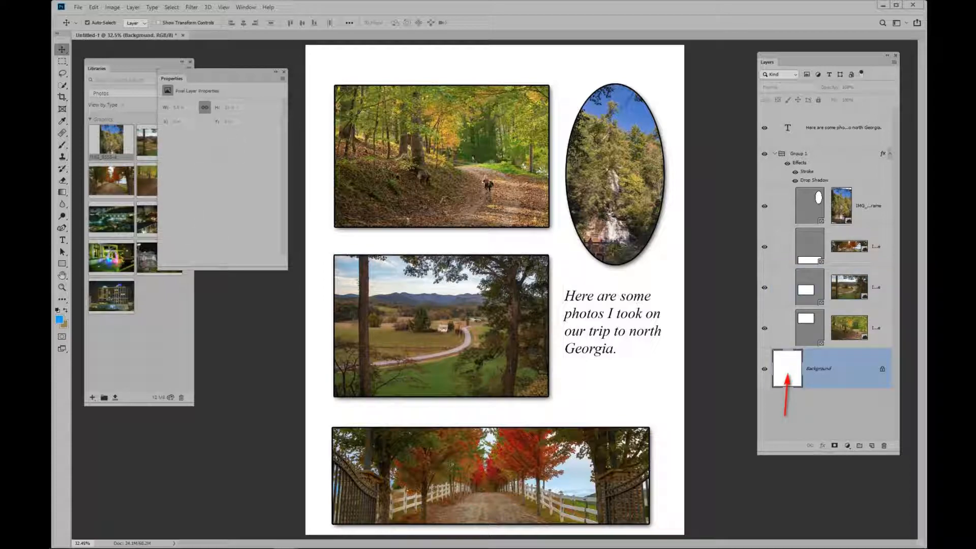
key("ctrl+minus")
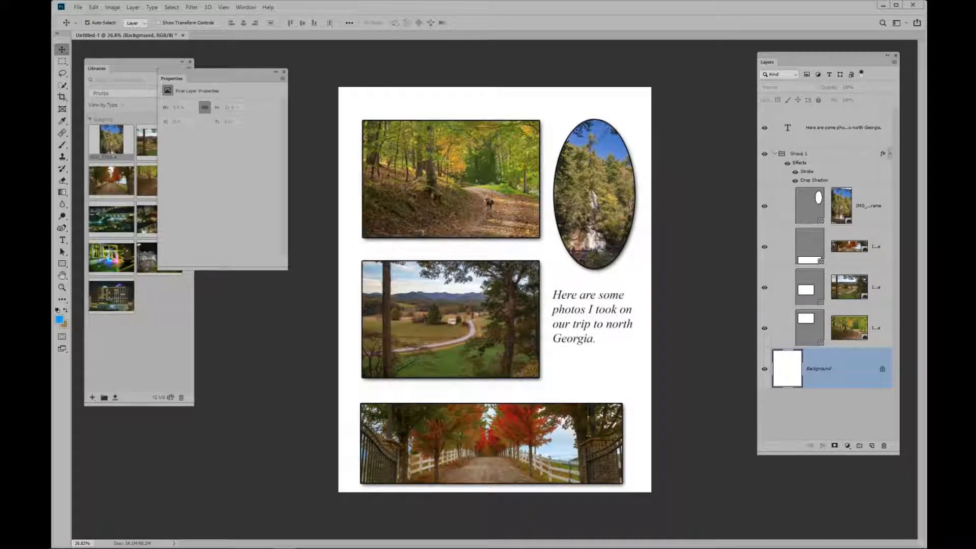
left_click(451, 319)
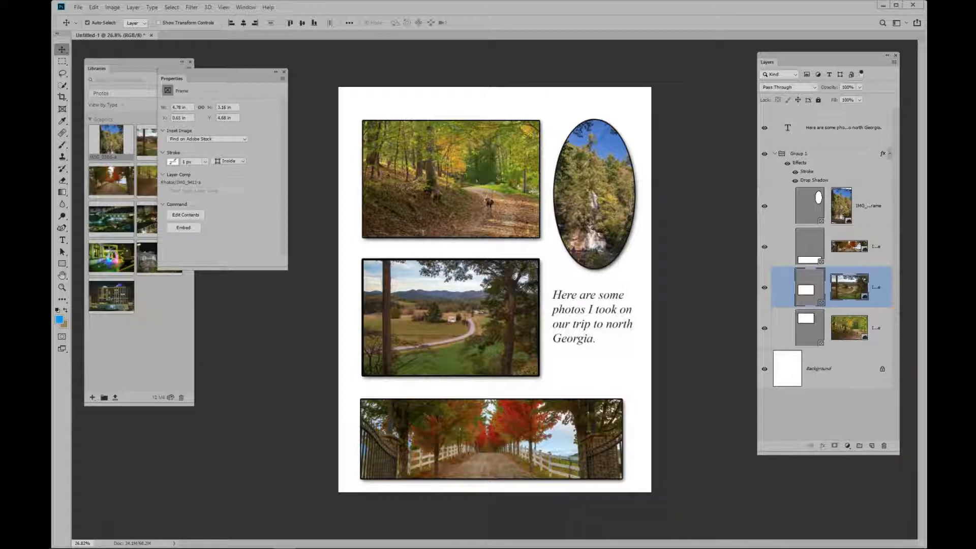
Add a new layer above the Background and fill it with a full-height linear gradient from tan at the page's top to blue at its bottom.
left_click(834, 369)
key("ctrl+j")
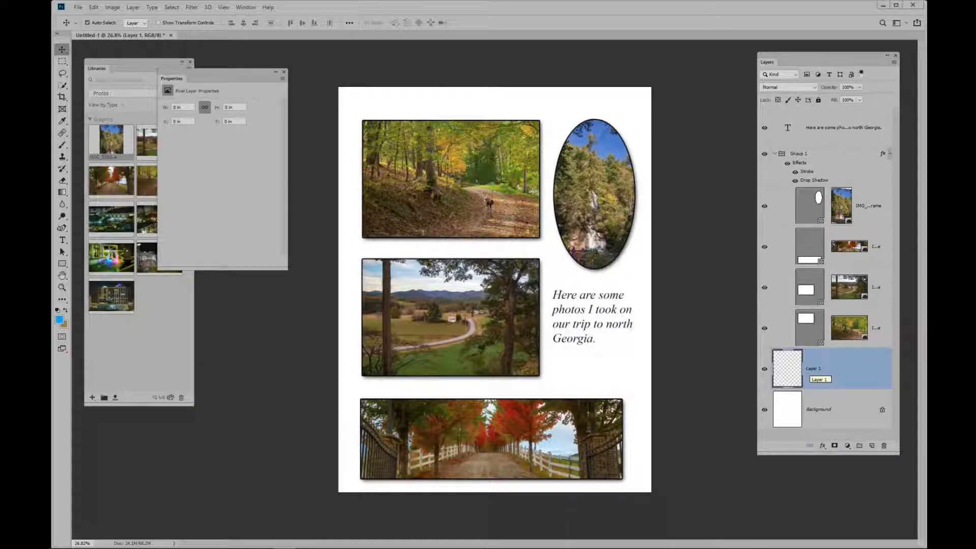
key("g")
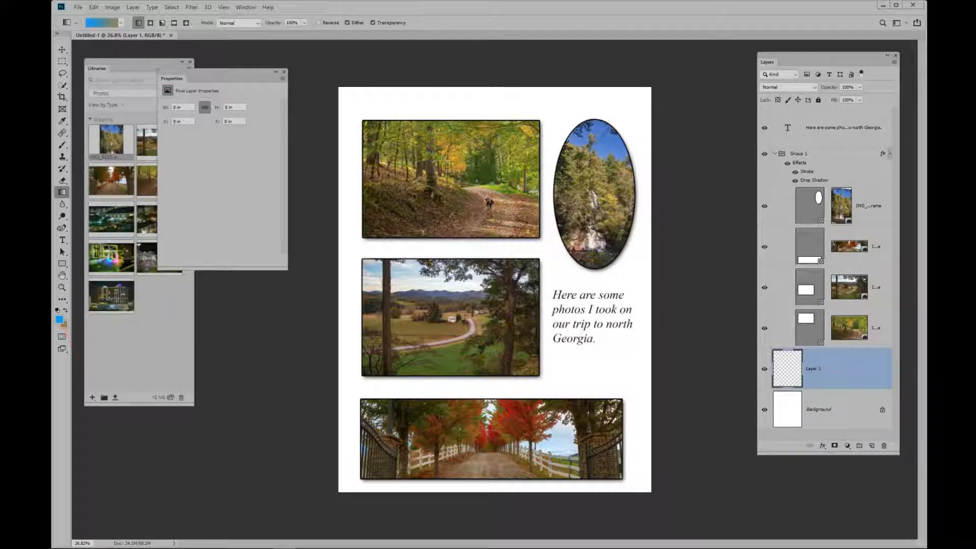
left_click(121, 22)
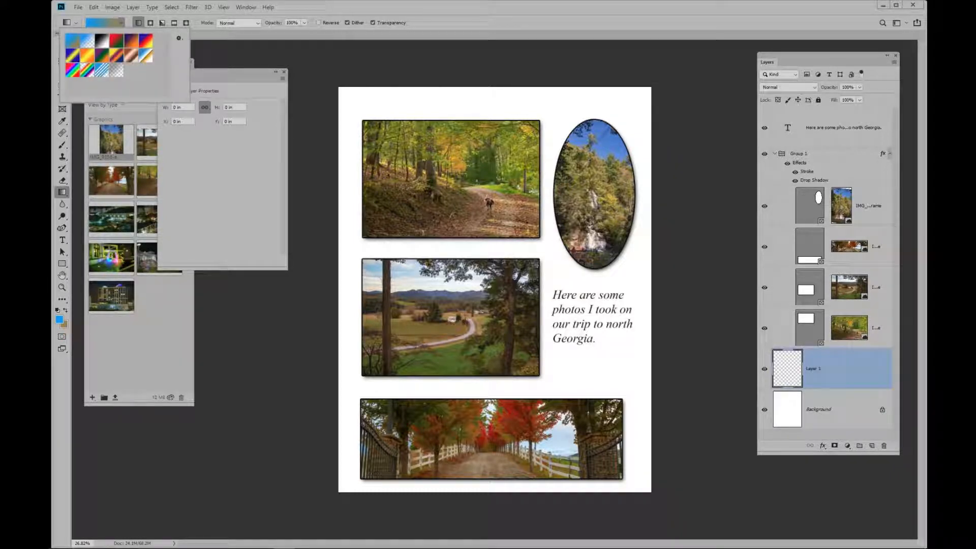
left_click_drag(498, 89, 498, 489)
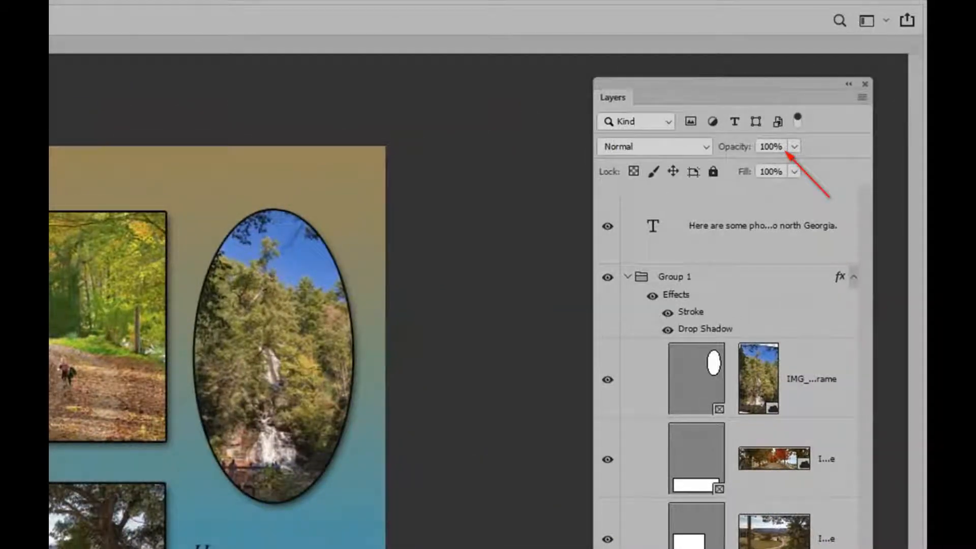
Lower the gradient layer's opacity to 49%.
left_click(771, 146)
type("70")
key("Return")
type("67")
key("Return")
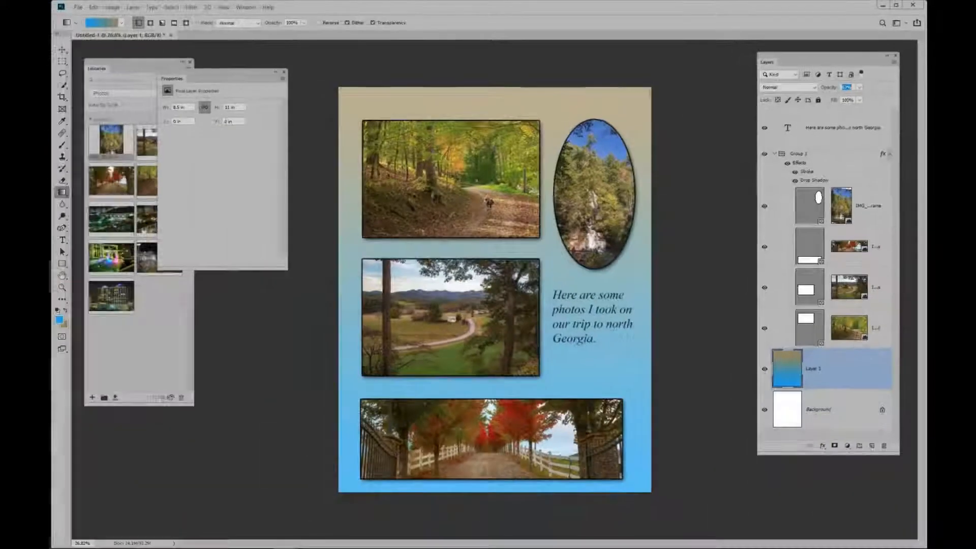
type("52")
key("Return")
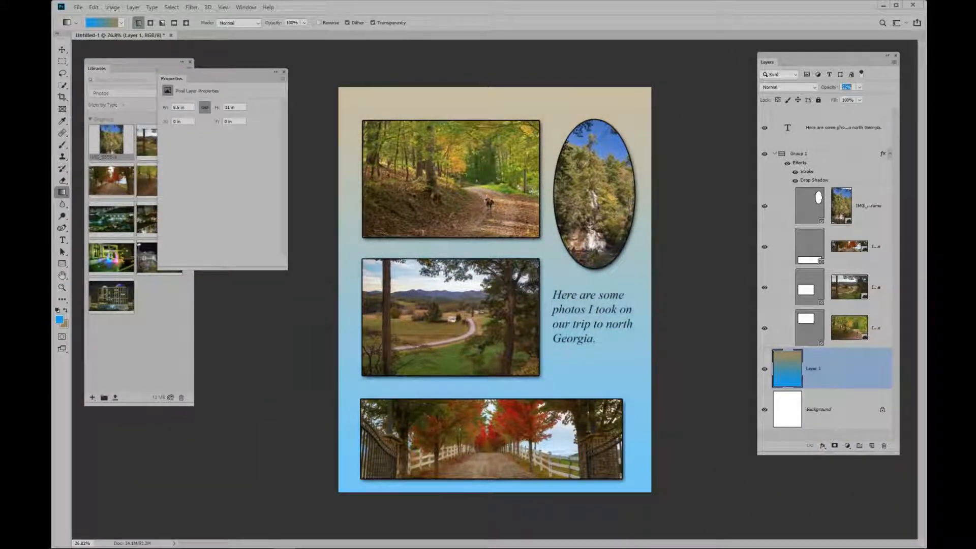
type("49")
key("Return")
Save the page as 4 Photo Composite 4.psd in the Photoshop Templetes folder, basing the name on the existing 4 Photo Composite file.
left_click(78, 7)
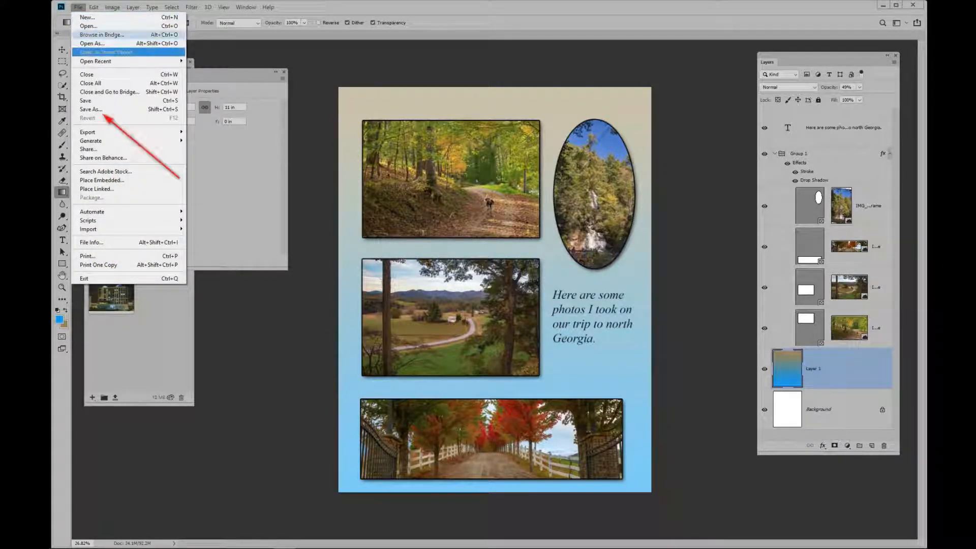
left_click(92, 110)
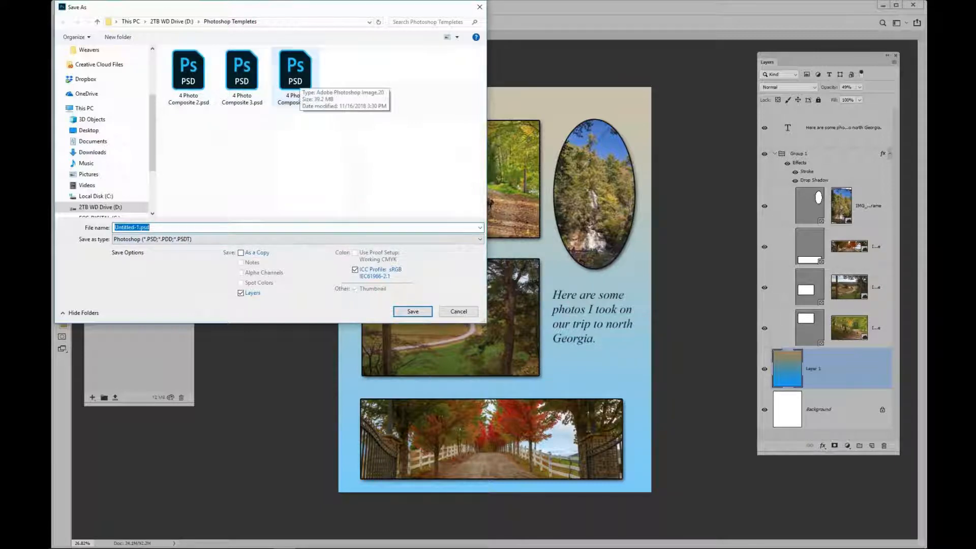
left_click(296, 76)
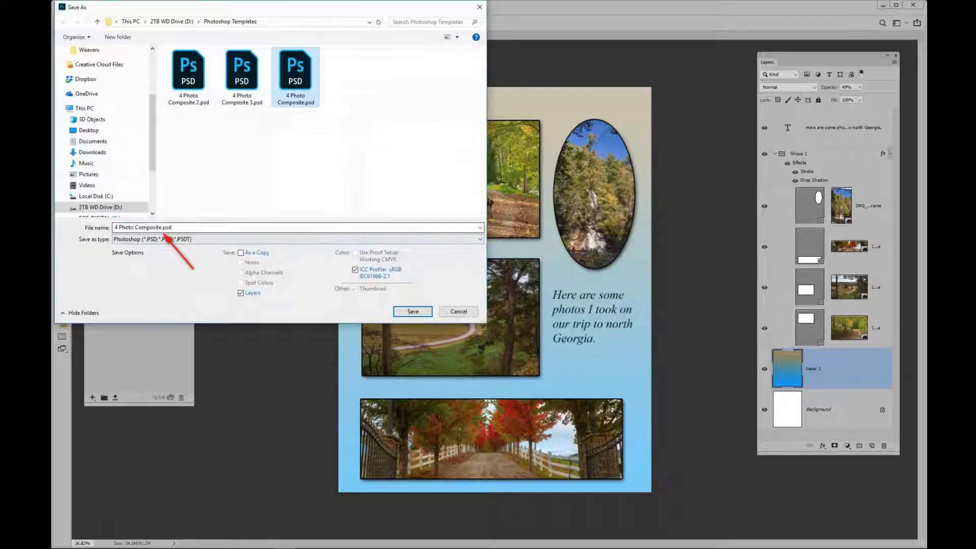
key("Tab")
left_click(163, 228)
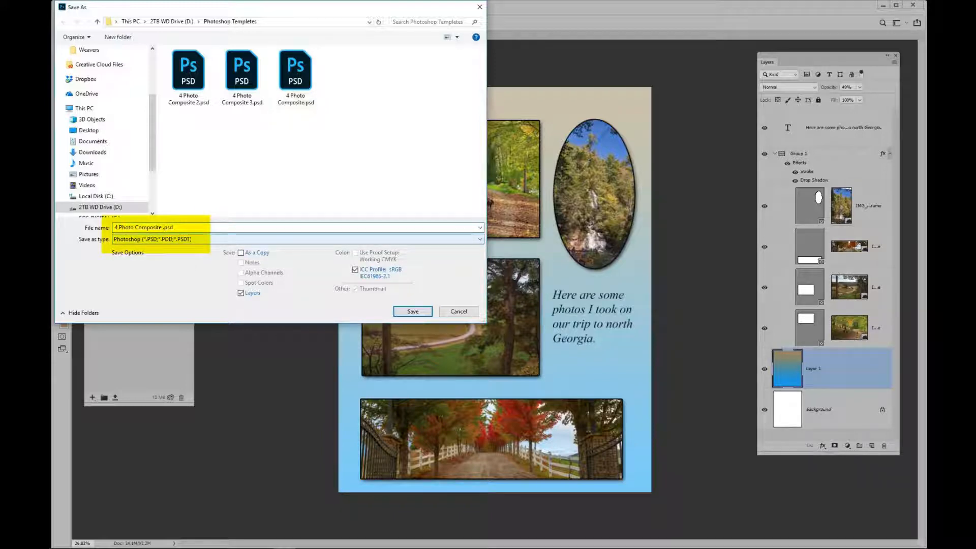
type("4")
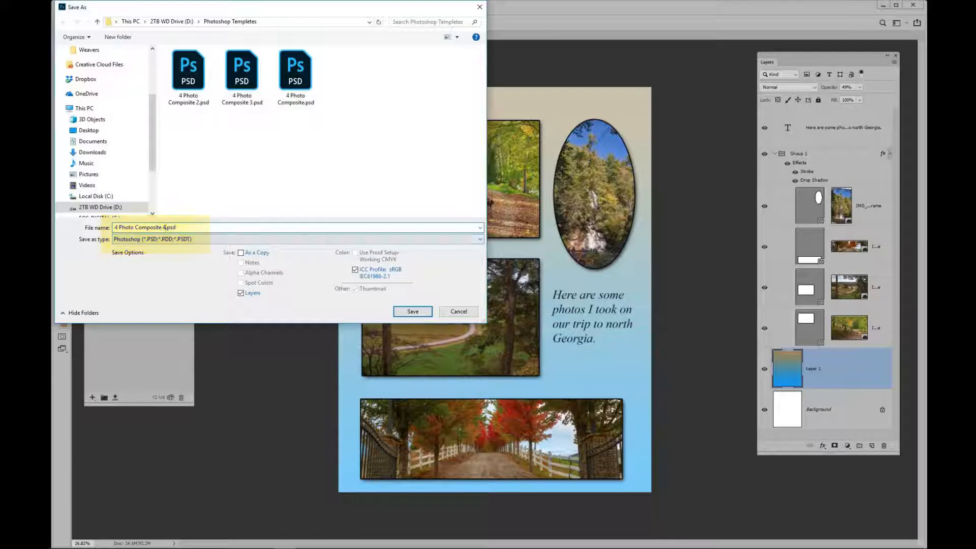
key("Return")
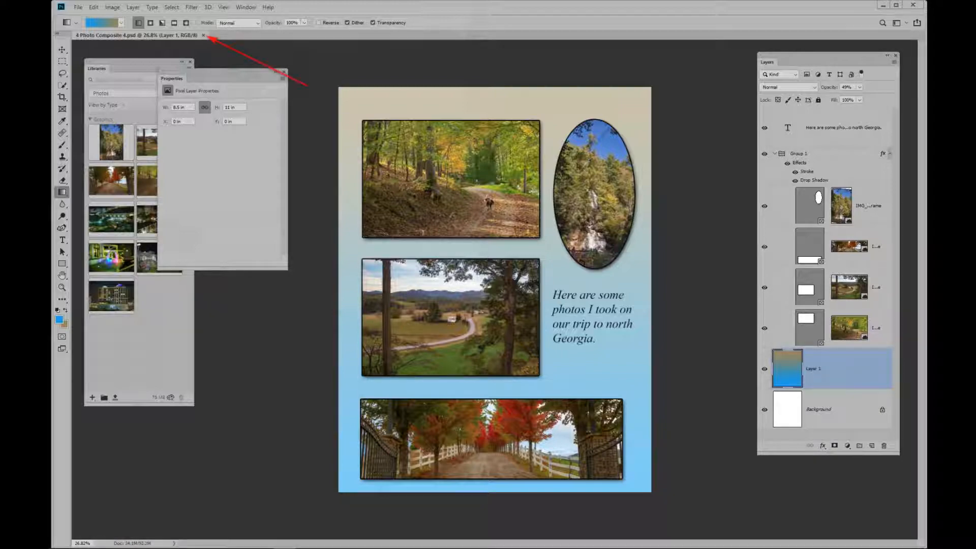
Close the saved page, open 4 Photo Composite 2.psd and hide Libraries and Properties to clear the workspace.
left_click(203, 35)
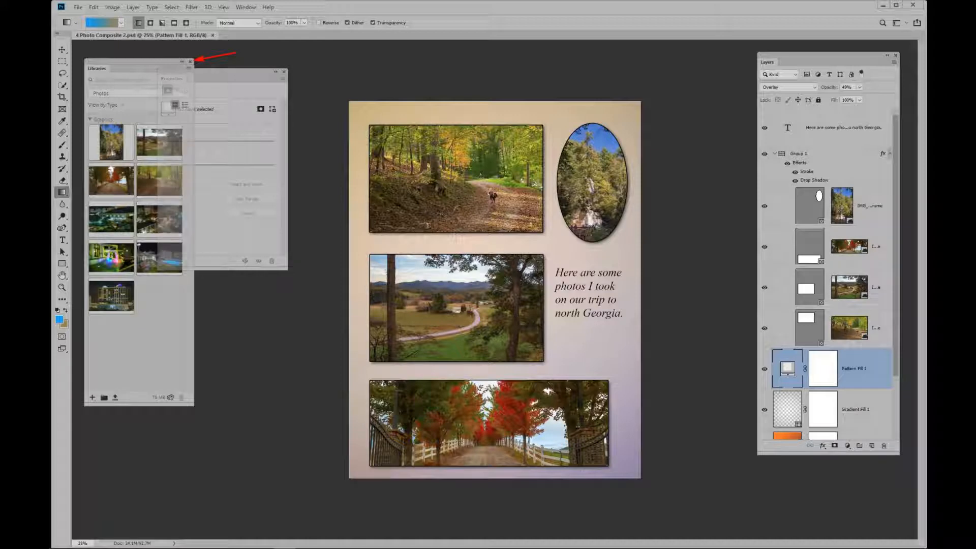
left_click(190, 62)
left_click(283, 72)
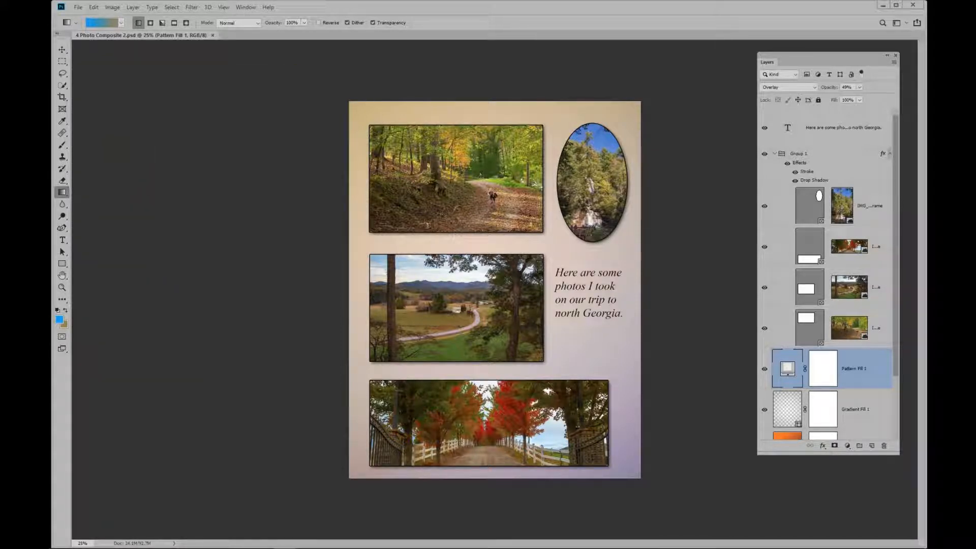
From the Photos folder in File Explorer, place MM-19-IMG_9915.jpg into the top frame and MM-20-IMG_9916.jpg into the middle frame.
key("alt+Tab")
key("alt+Tab")
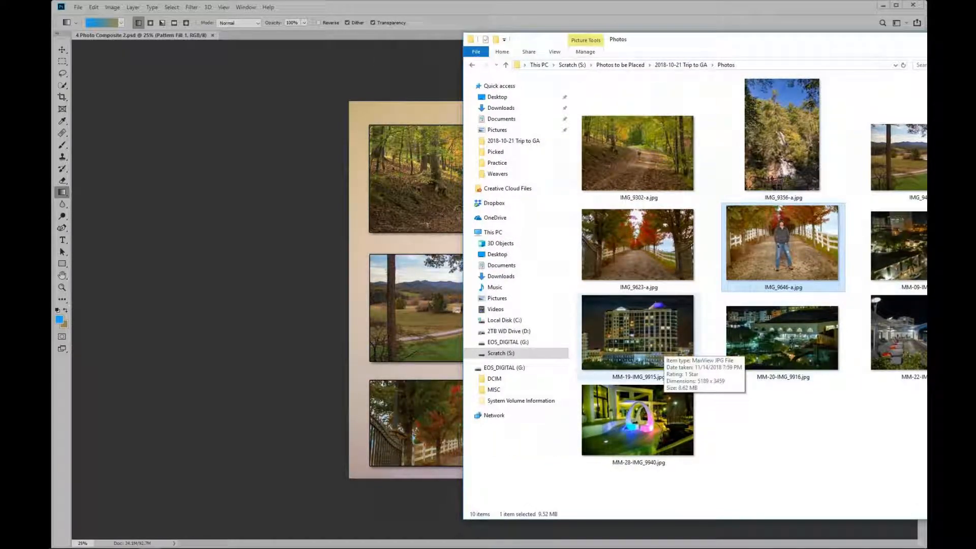
left_click(664, 347)
left_click_drag(664, 347, 417, 178)
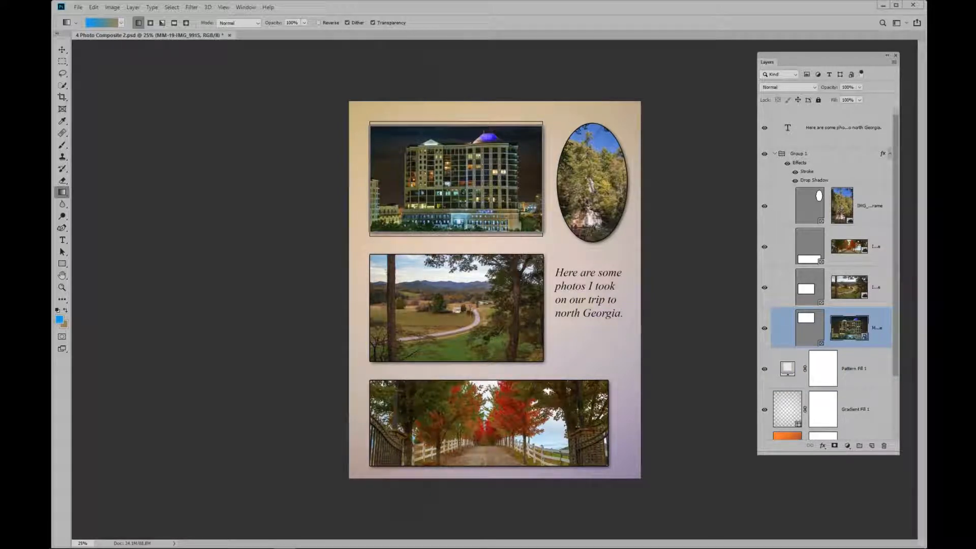
key("alt+Tab")
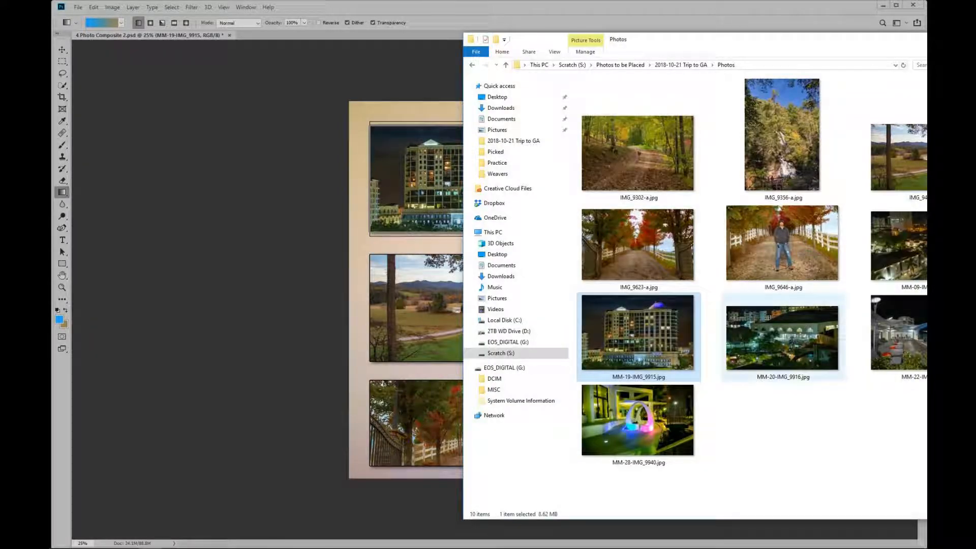
left_click(783, 339)
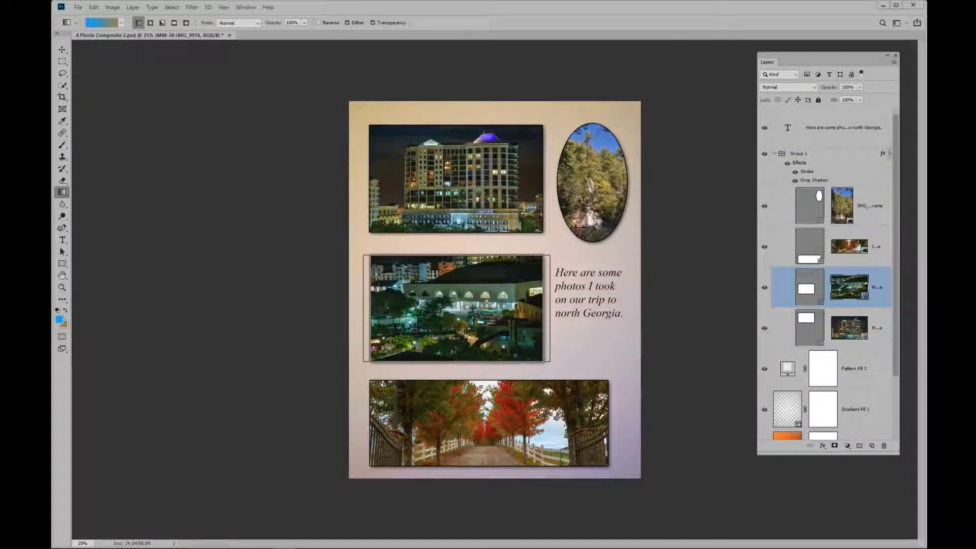
Replace the wide bottom frame's photo with MM-22-IMG_9925 and the oval frame's photo with MM-28-IMG_9940.jpg from the Photos folder.
key("alt+Tab")
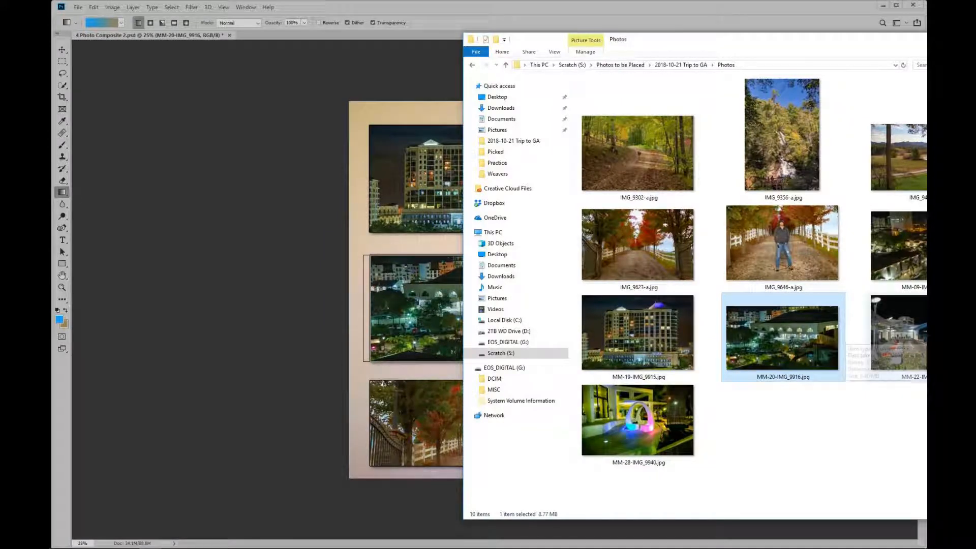
left_click(899, 340)
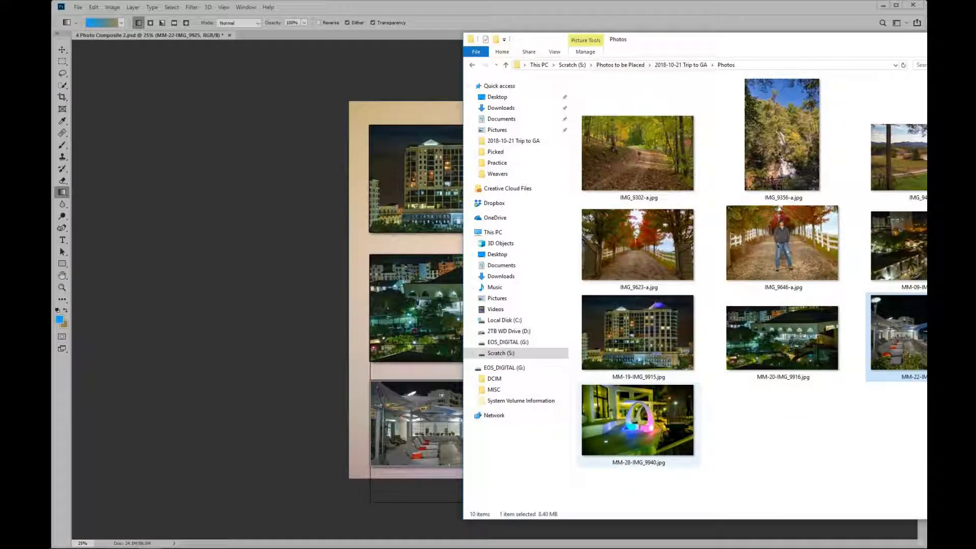
left_click(638, 420)
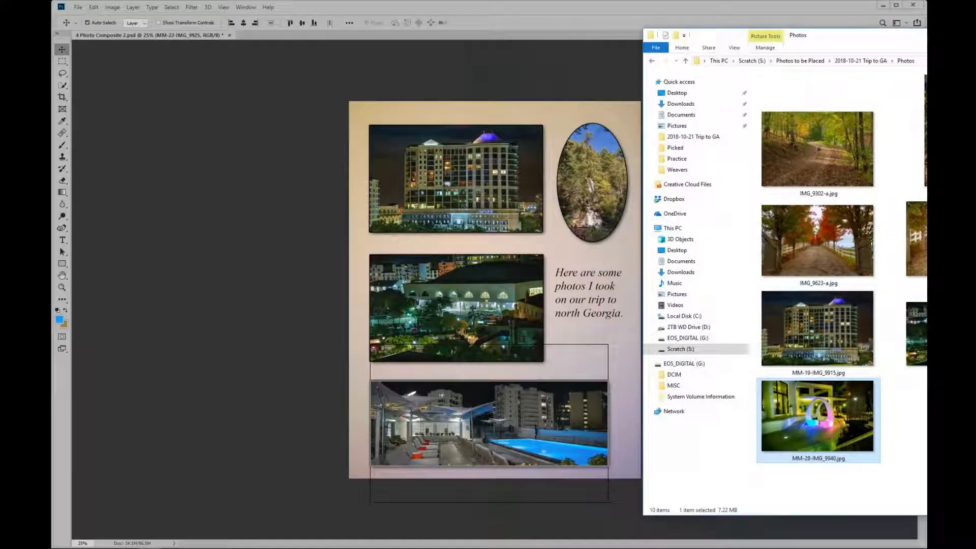
left_click(544, 452)
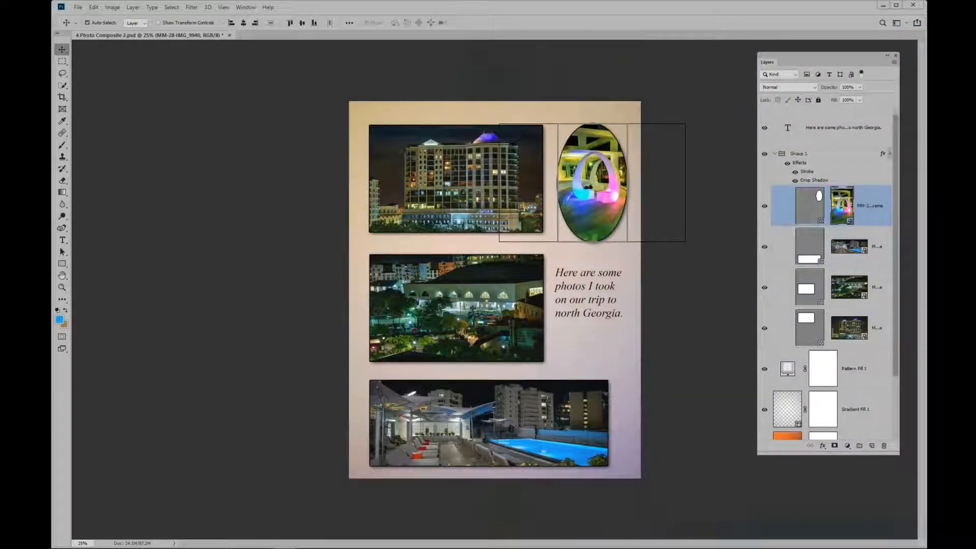
Shift the photo in the middle frame slightly to the right and up without moving the frame.
scroll(489, 214, "up", 6)
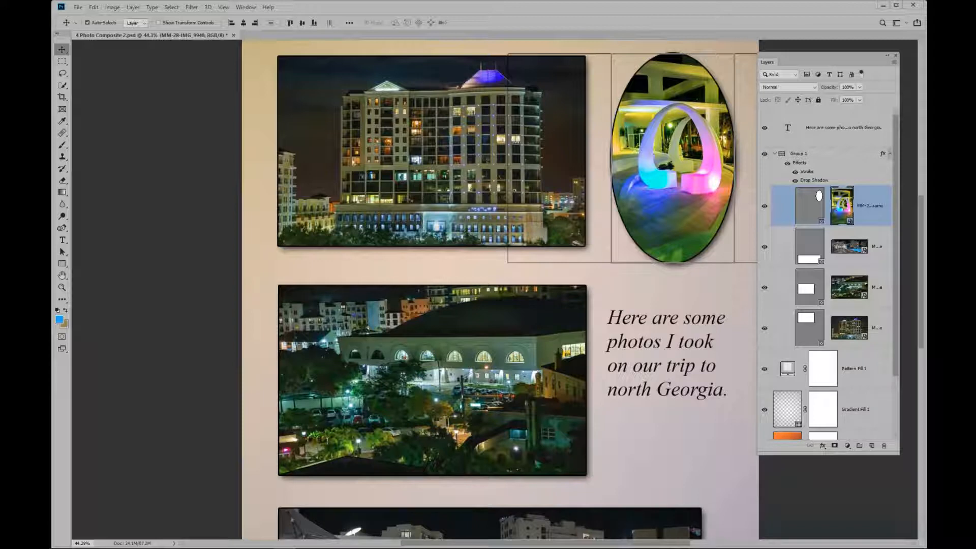
scroll(829, 274, "down", 2)
left_click(788, 425)
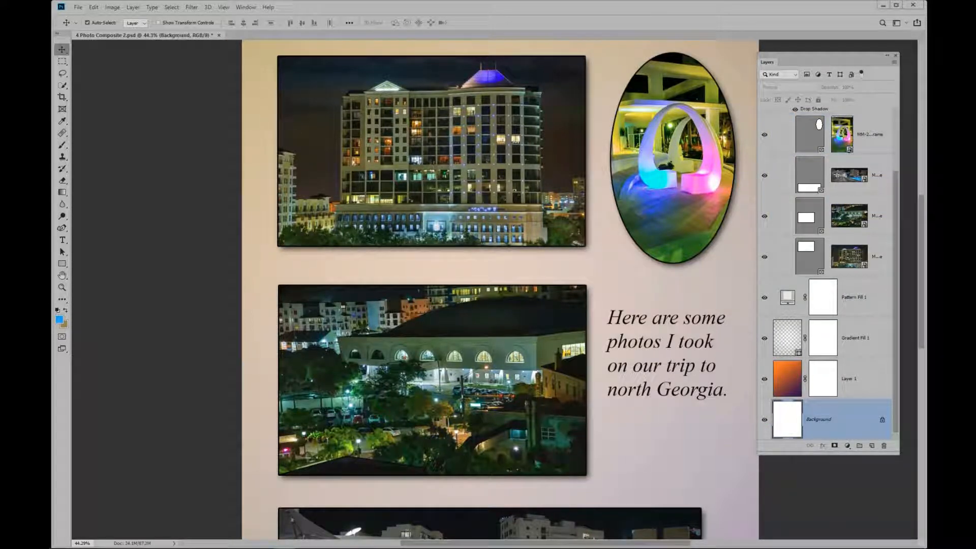
scroll(531, 120, "up", 1)
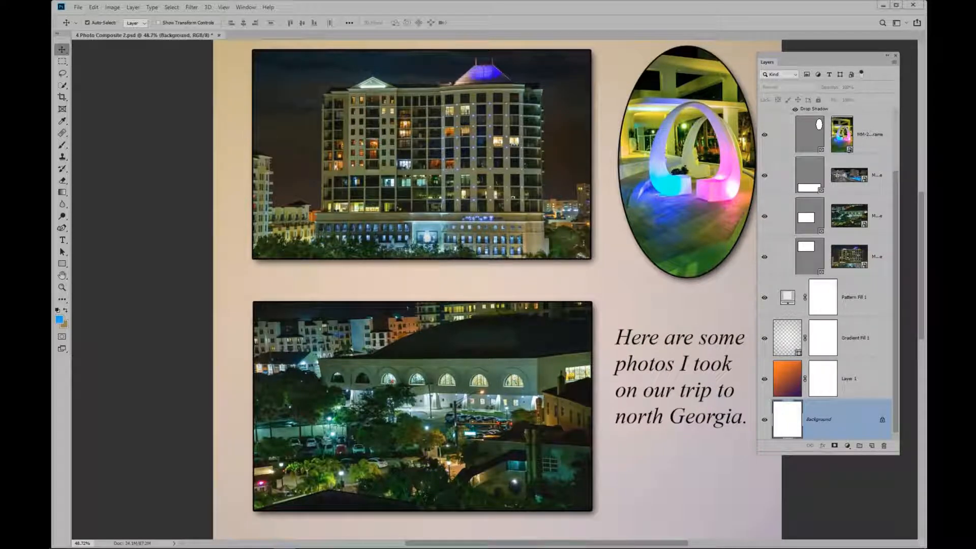
left_click(515, 144)
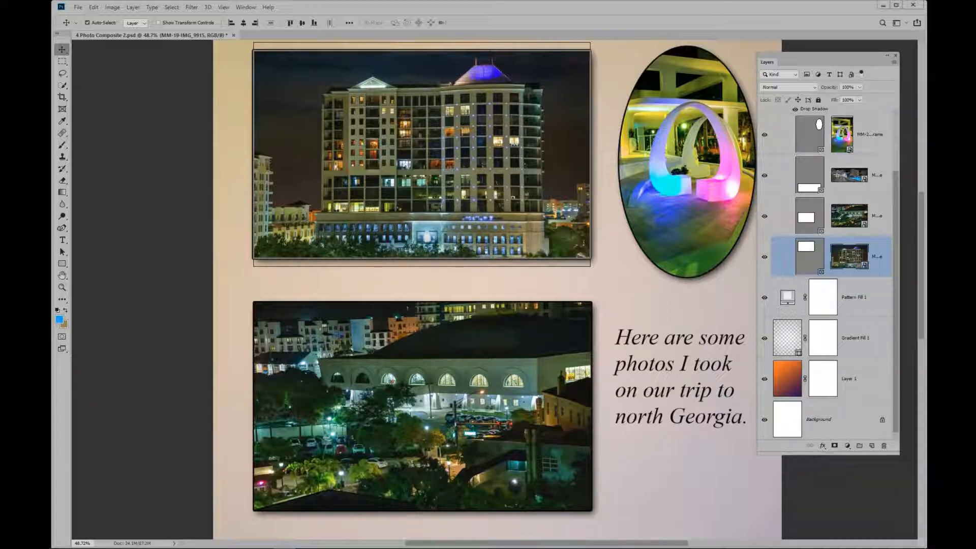
left_click(422, 407)
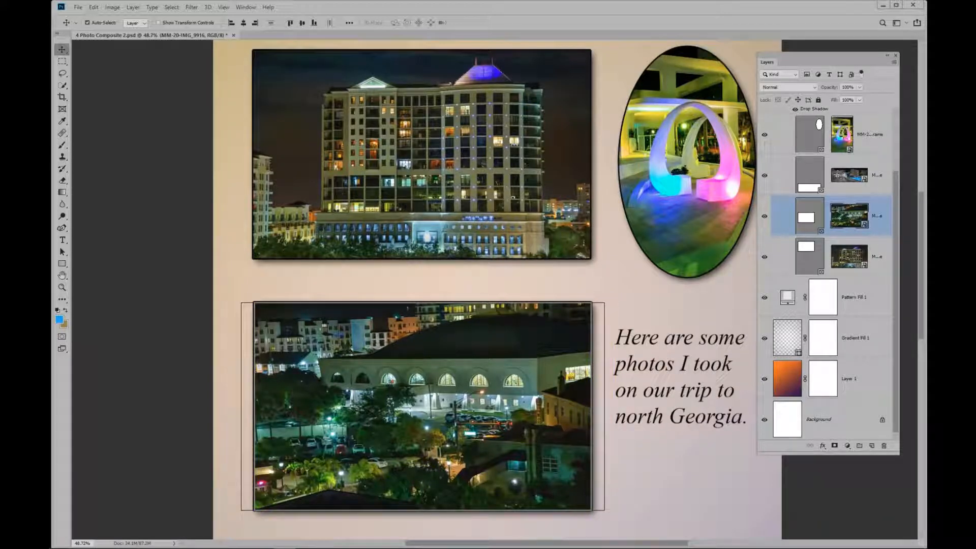
left_click_drag(473, 384, 480, 388)
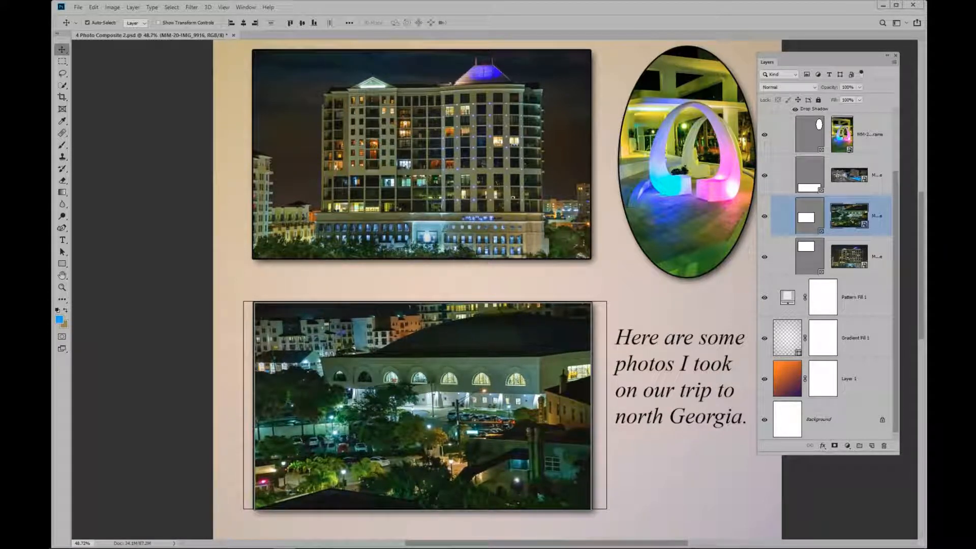
Widen the middle frame on both sides to about the full width of its photo.
left_click(810, 216)
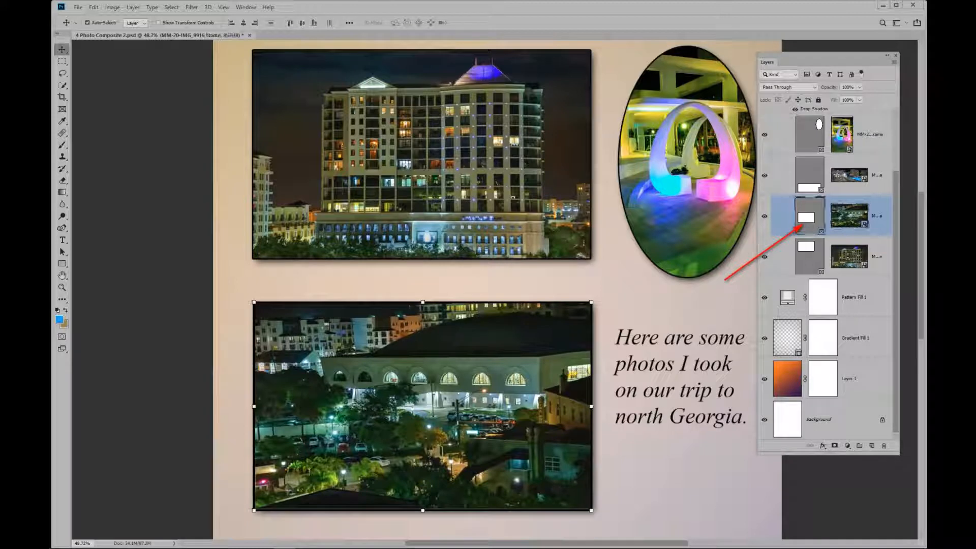
left_click_drag(592, 407, 603, 406)
left_click_drag(254, 406, 243, 407)
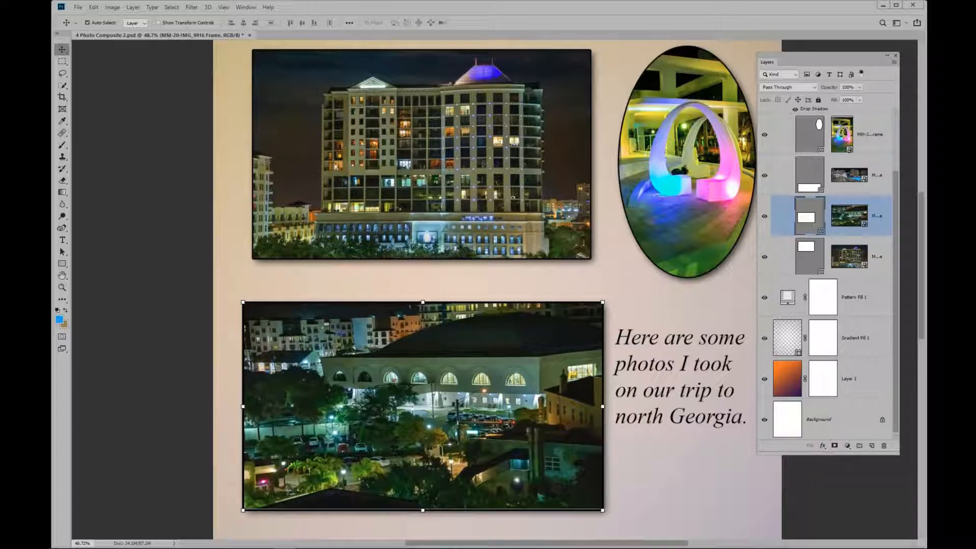
Shift the photo inside the oval frame slightly to the left.
scroll(491, 423, "down", 2)
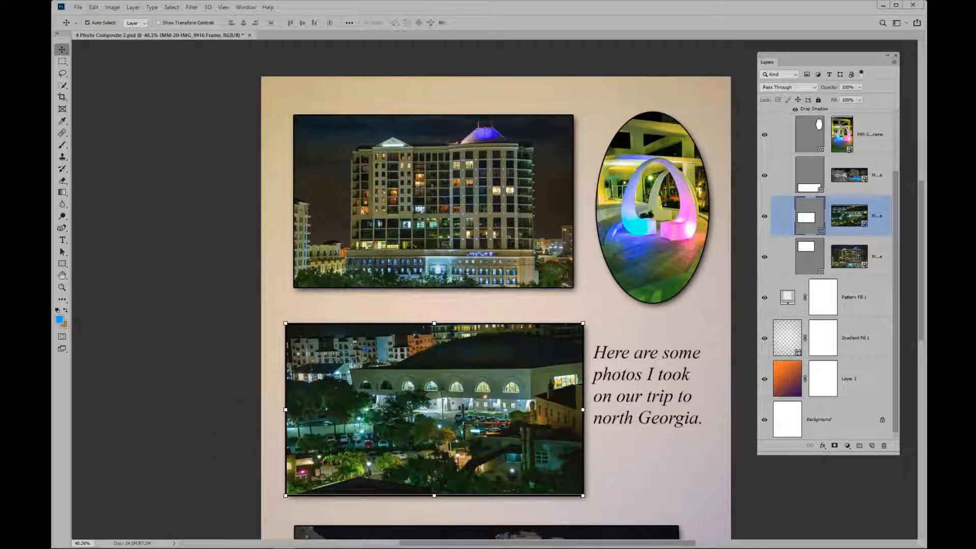
left_click_drag(572, 513, 548, 356)
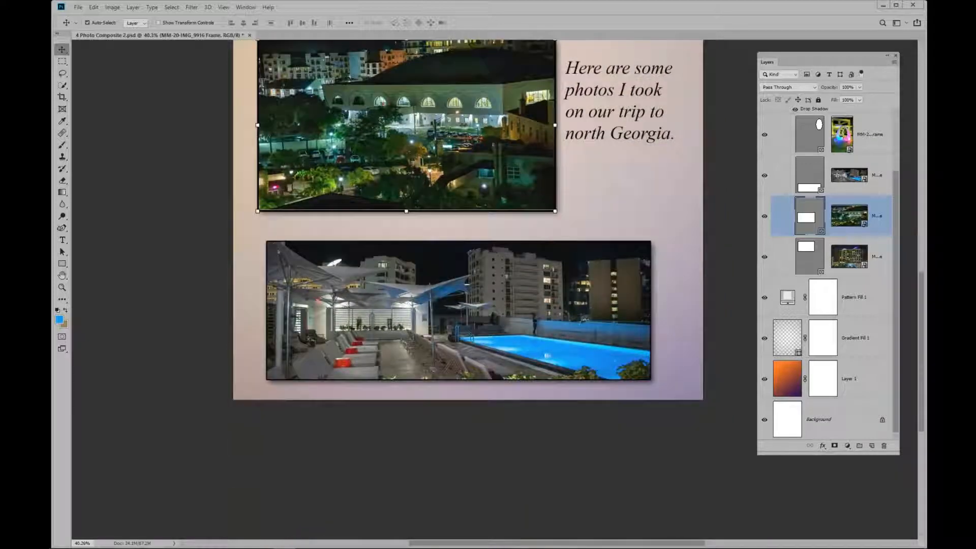
left_click(548, 356)
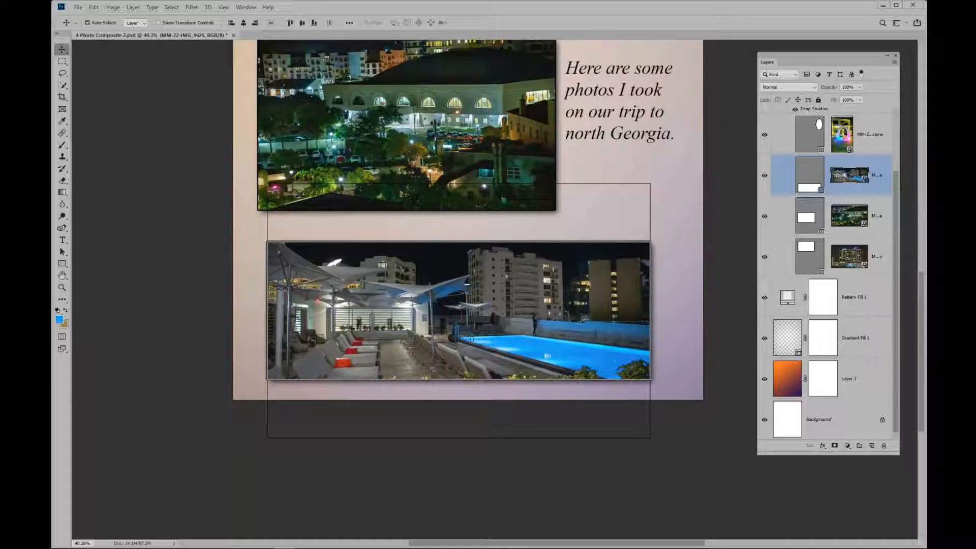
key("ctrl+0")
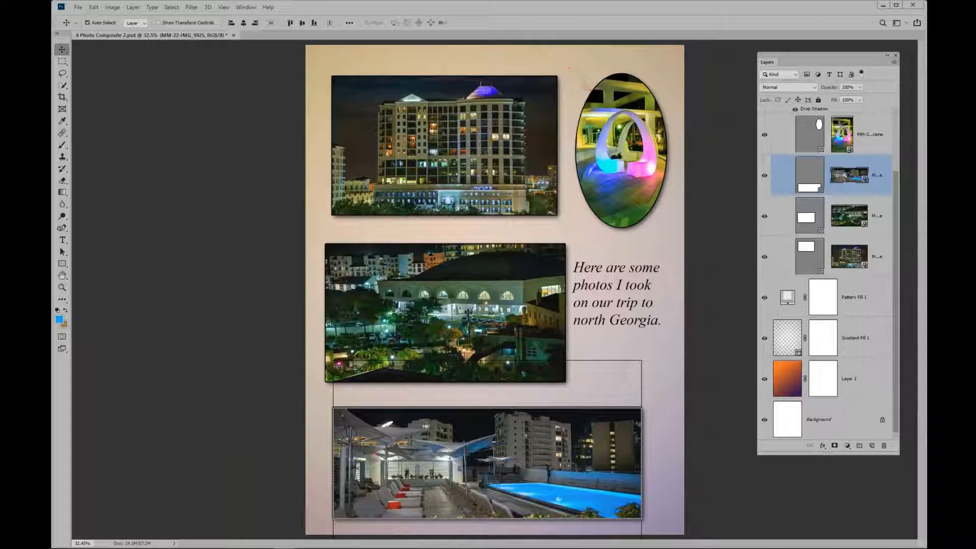
left_click(621, 151)
left_click_drag(645, 141, 640, 143)
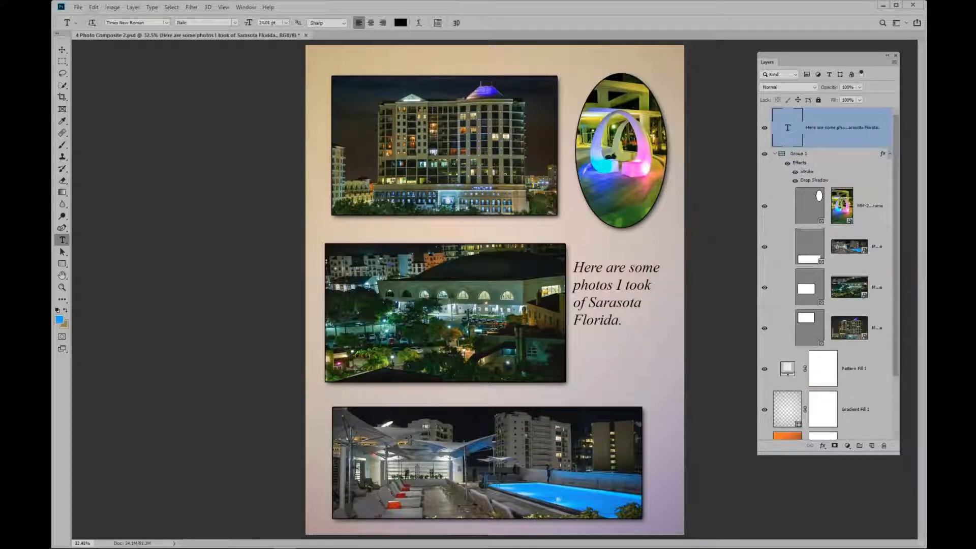
Move the Sarasota Florida caption slightly right and down, away from the middle frame.
left_click_drag(643, 278, 652, 282)
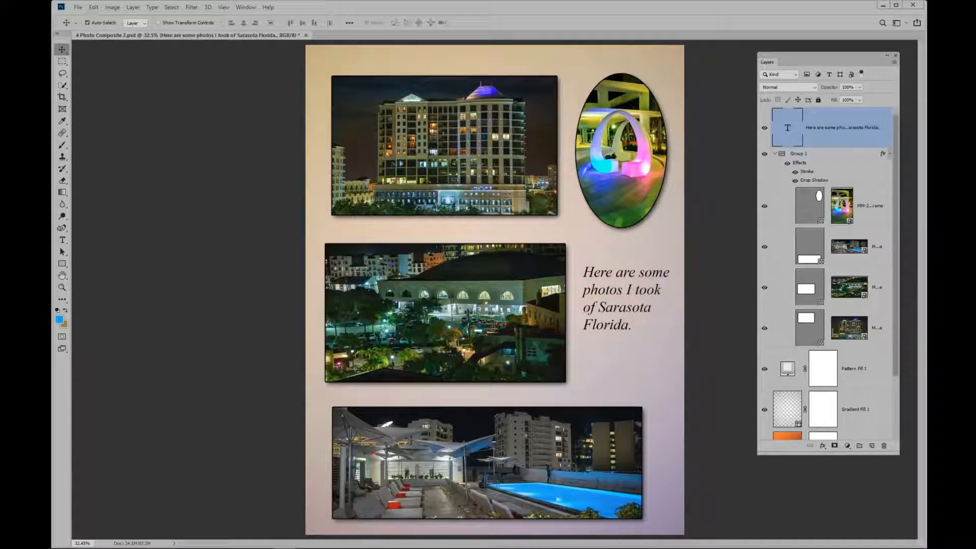